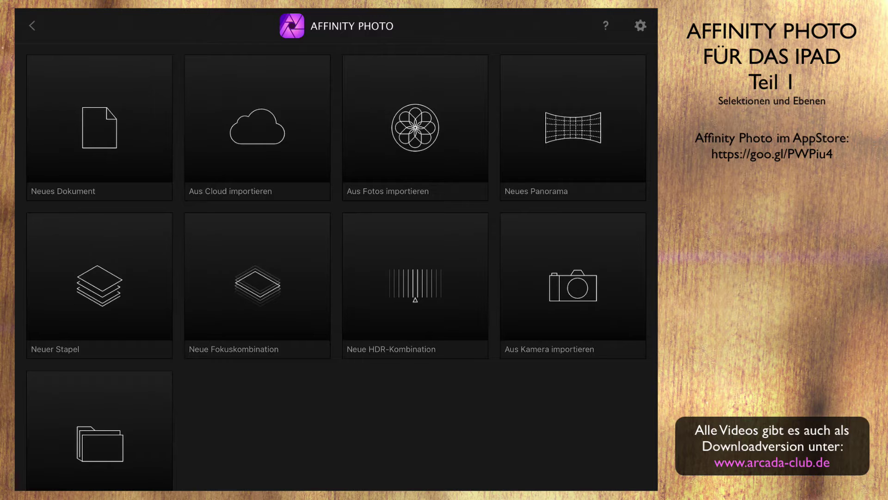
Import the pier and sunset photos from the library, preview the sunset, then open the pier photo
left_click(415, 128)
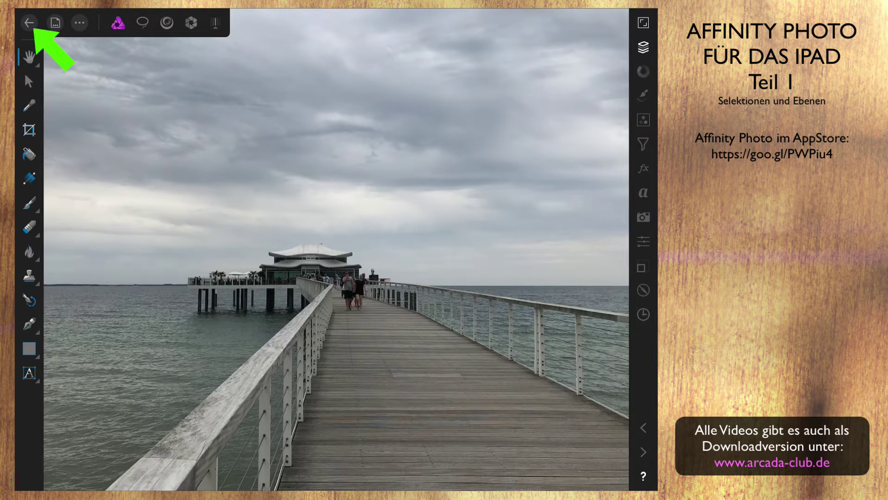
left_click(29, 22)
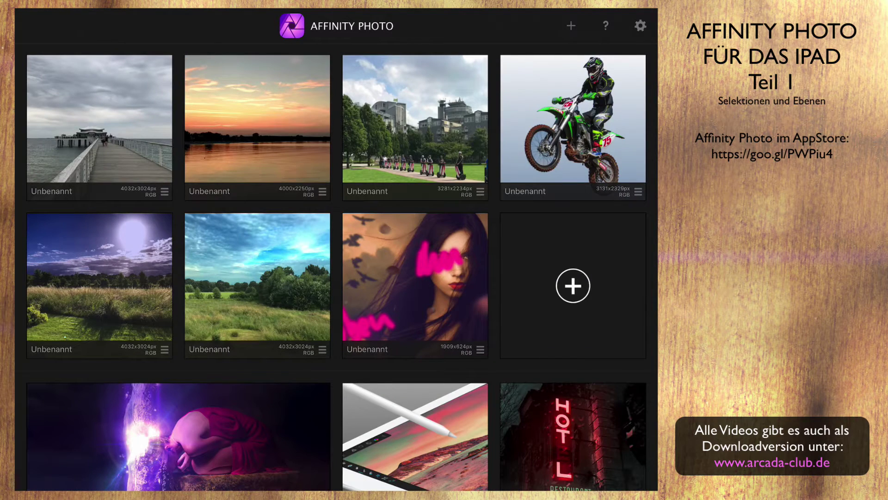
left_click(257, 118)
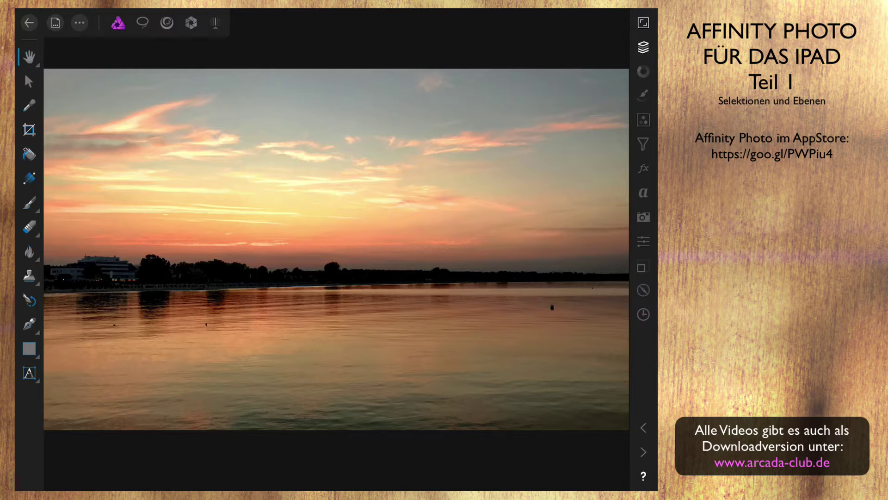
left_click(29, 23)
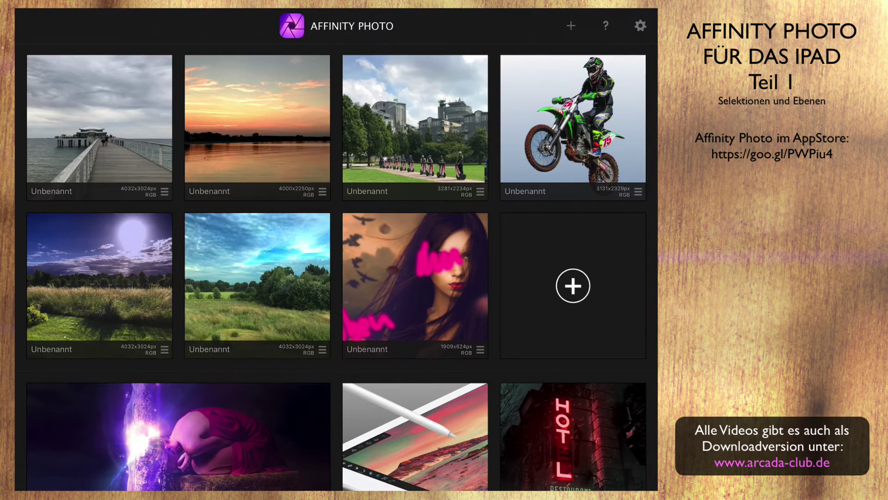
left_click(99, 118)
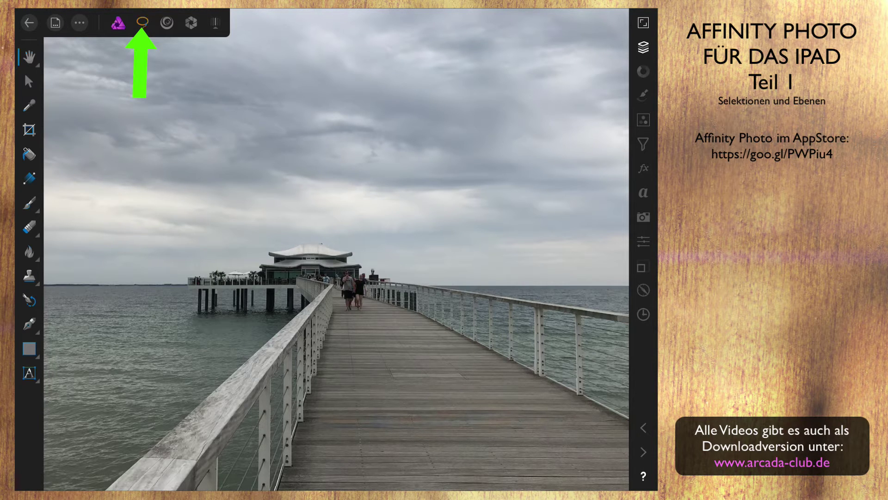
In the Selection persona, set the Selection Brush to add mode, about 189 px, snapping to edges
left_click(143, 22)
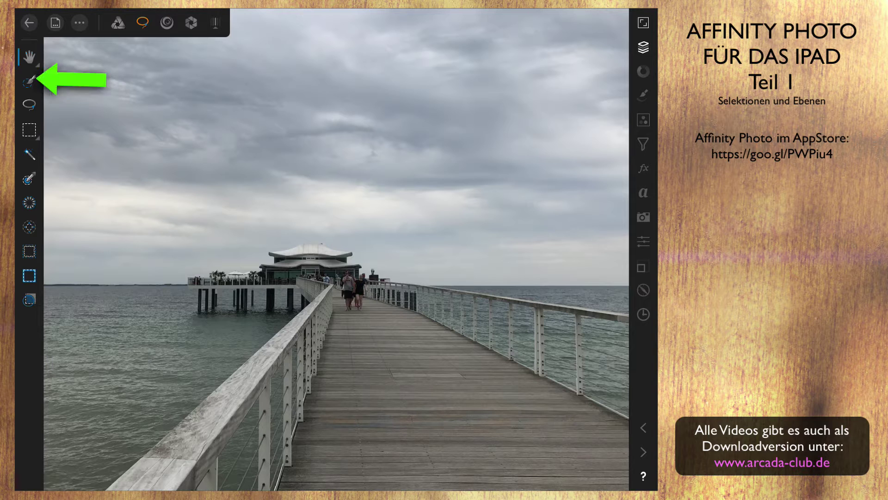
left_click(29, 81)
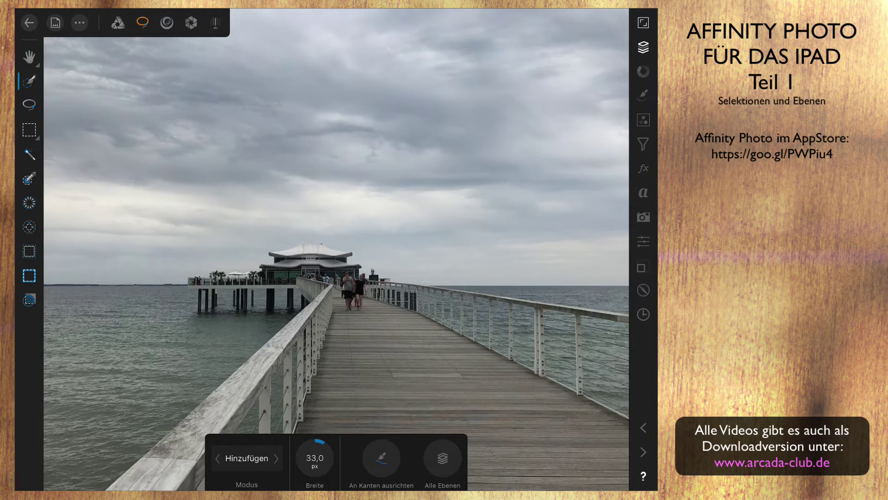
left_click(247, 457)
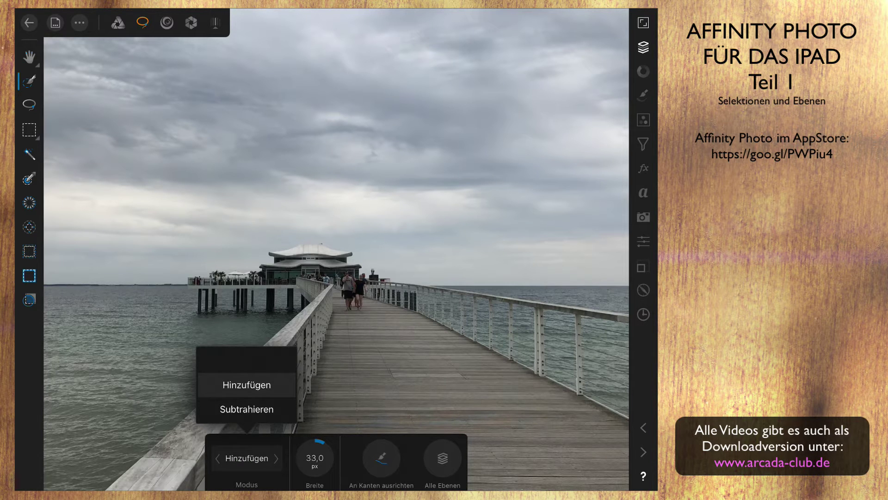
left_click_drag(246, 409, 247, 397)
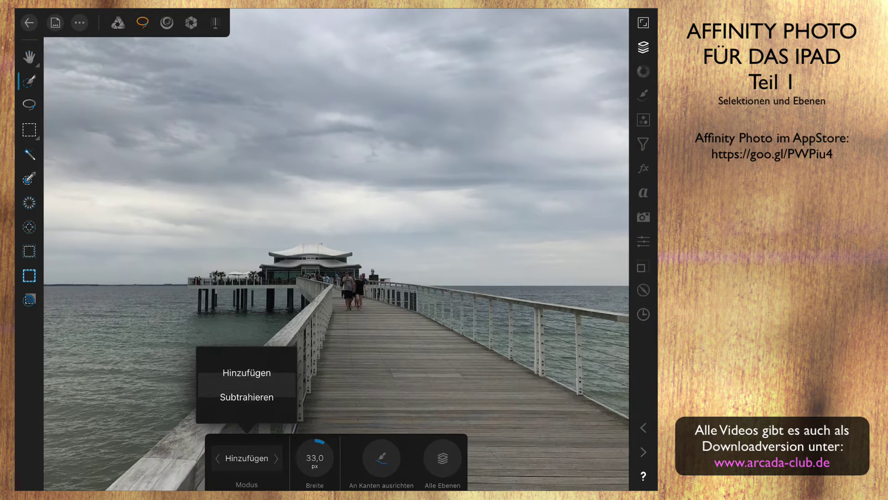
left_click(245, 384)
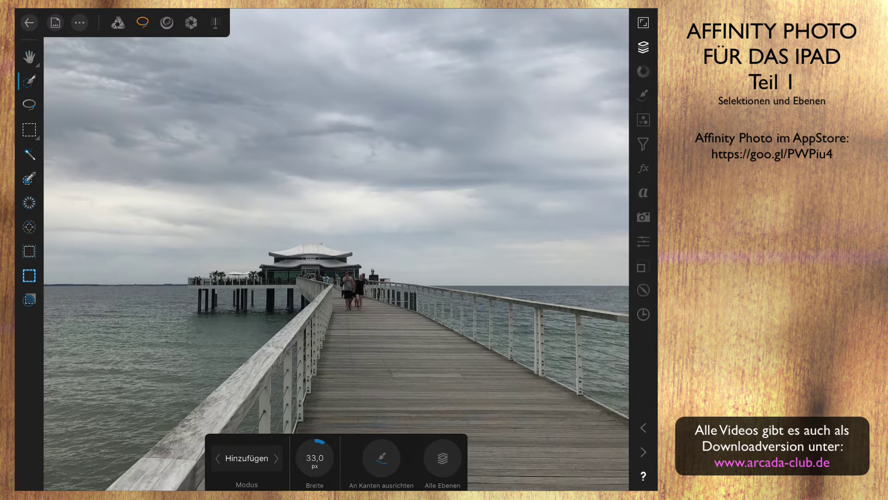
left_click_drag(308, 441, 310, 443)
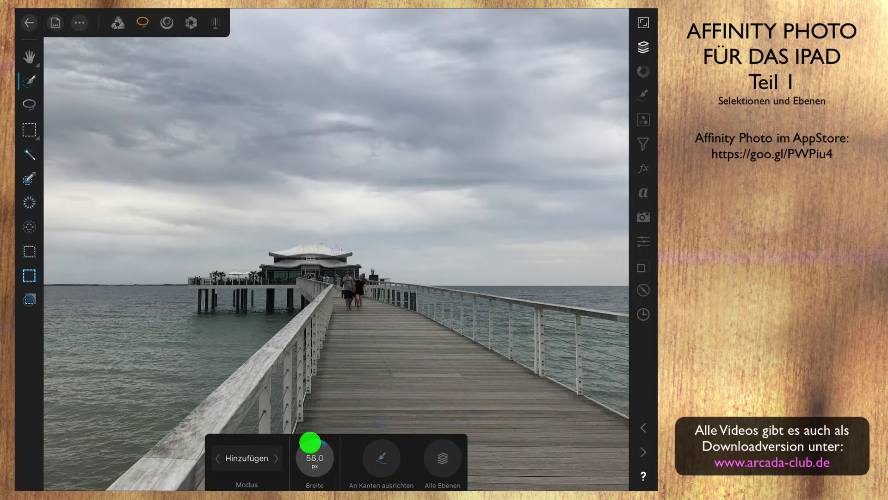
left_click_drag(310, 442, 310, 442)
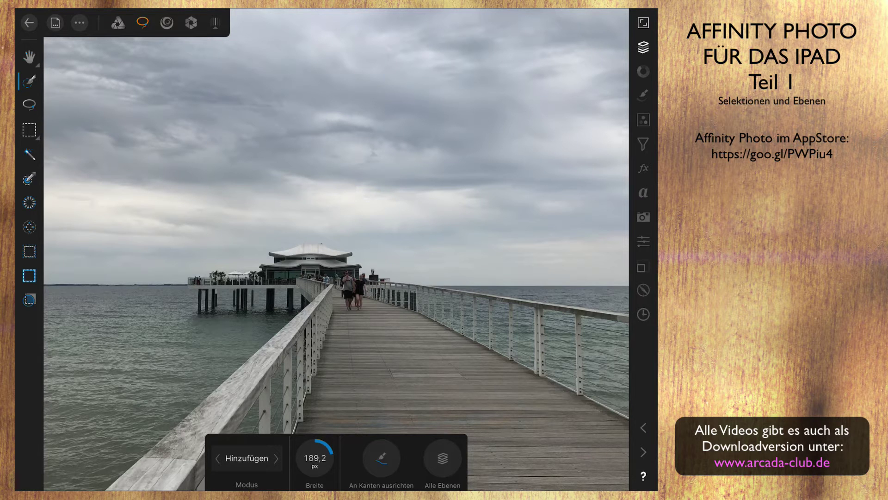
left_click(381, 458)
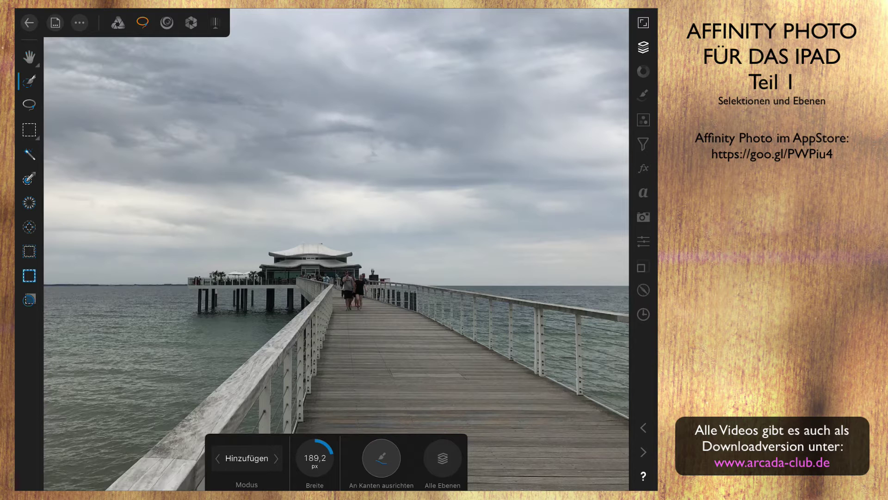
Paint the selection over the water, pier pilings and boardwalk below the sky
left_click_drag(79, 444, 93, 314)
left_click_drag(139, 361, 269, 310)
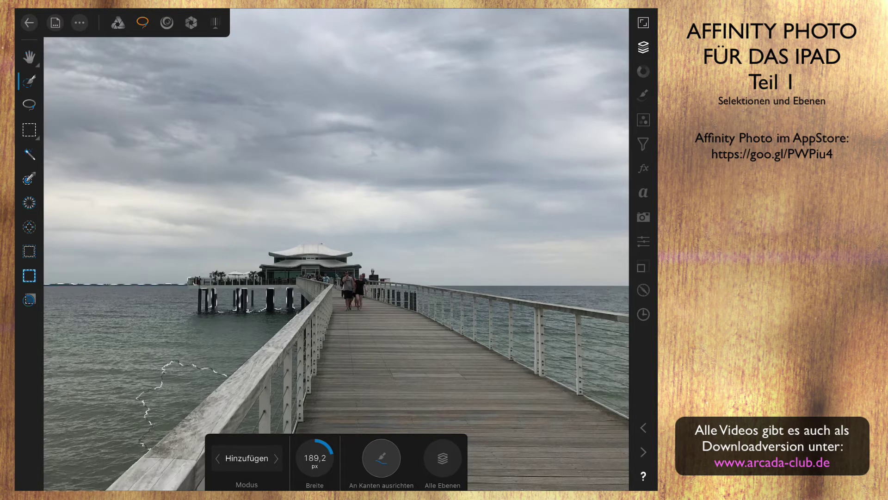
left_click(643, 22)
mouse_move(305, 352)
left_mouse_down()
mouse_move(467, 477)
mouse_move(611, 435)
mouse_move(629, 324)
mouse_move(416, 319)
mouse_move(453, 342)
mouse_move(462, 426)
mouse_move(574, 388)
left_mouse_up()
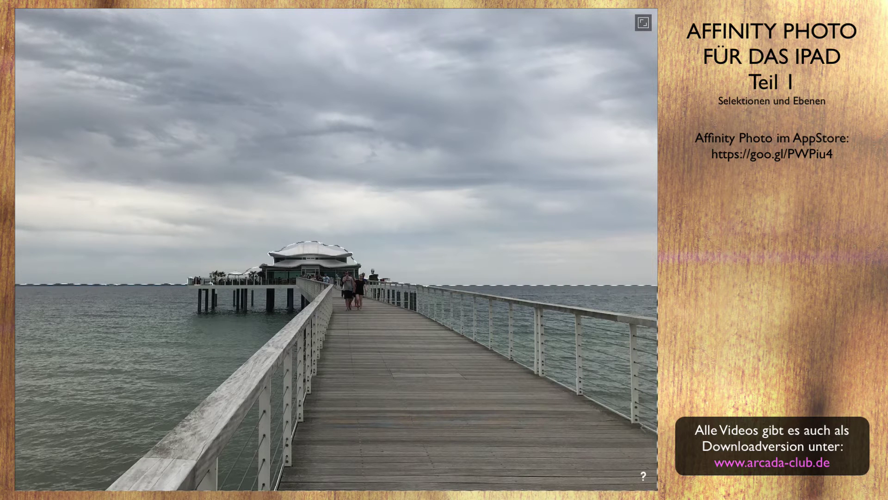
left_click(643, 22)
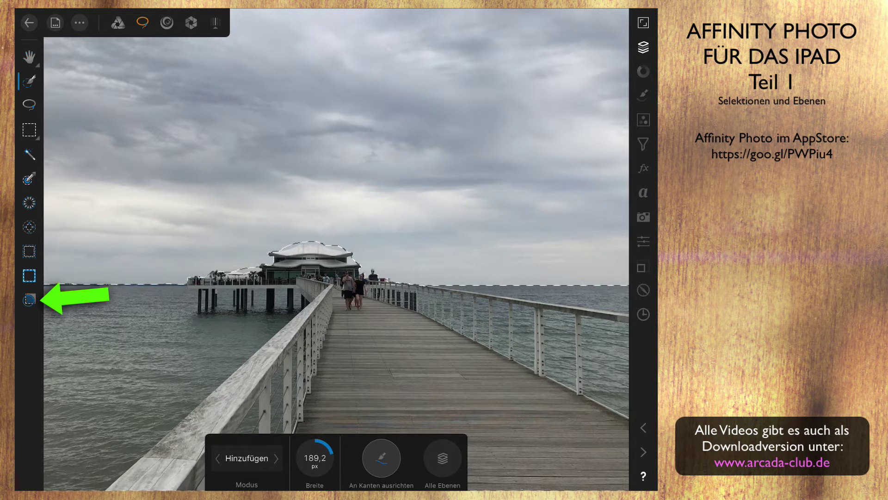
Refine the selection edge along the pavilion roof, palms and umbrellas
left_click(29, 300)
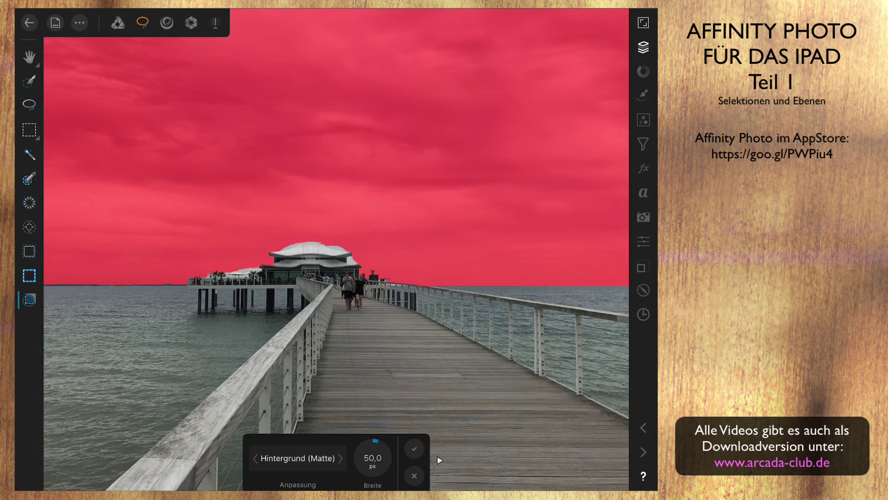
scroll(324, 259, "up", 5)
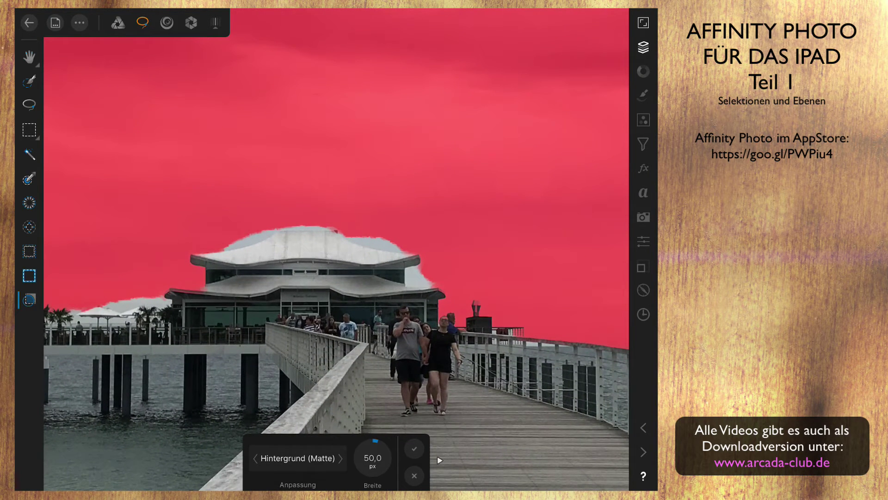
mouse_move(210, 253)
left_mouse_down()
mouse_move(296, 224)
mouse_move(337, 232)
left_mouse_up()
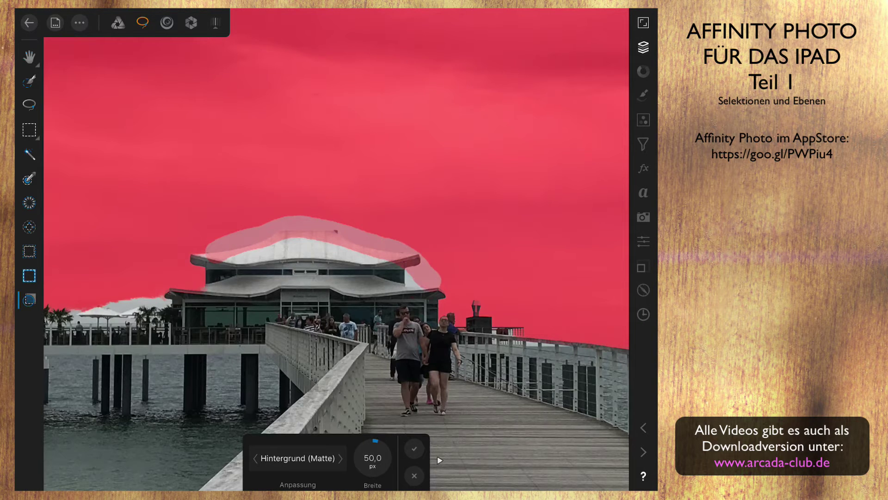
left_click(414, 448)
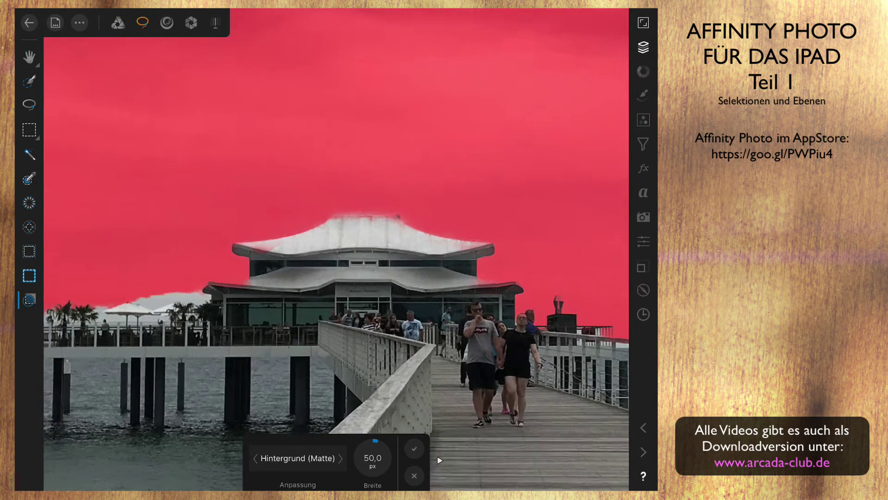
scroll(333, 248, "up", 3)
left_click_drag(125, 303, 342, 273)
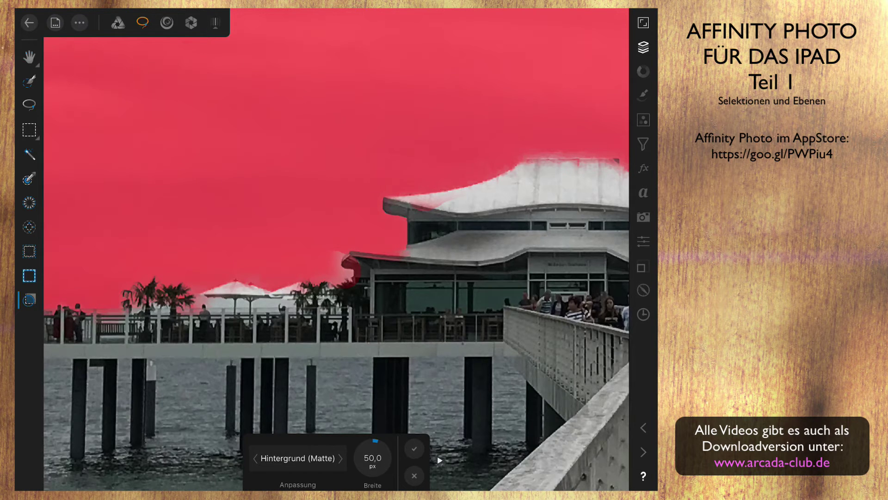
scroll(386, 289, "up", 3)
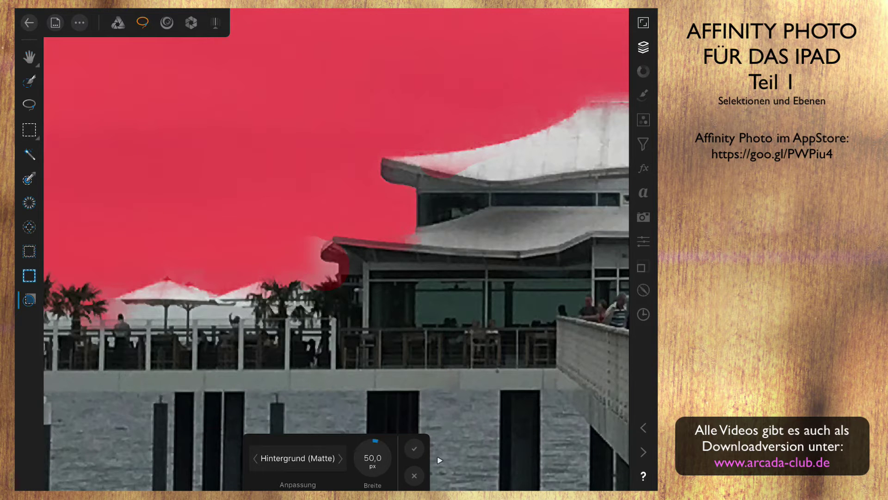
Mark the roof's left edge as foreground, then re-refine the matte edge along the upper roof
left_click(299, 458)
left_click(295, 410)
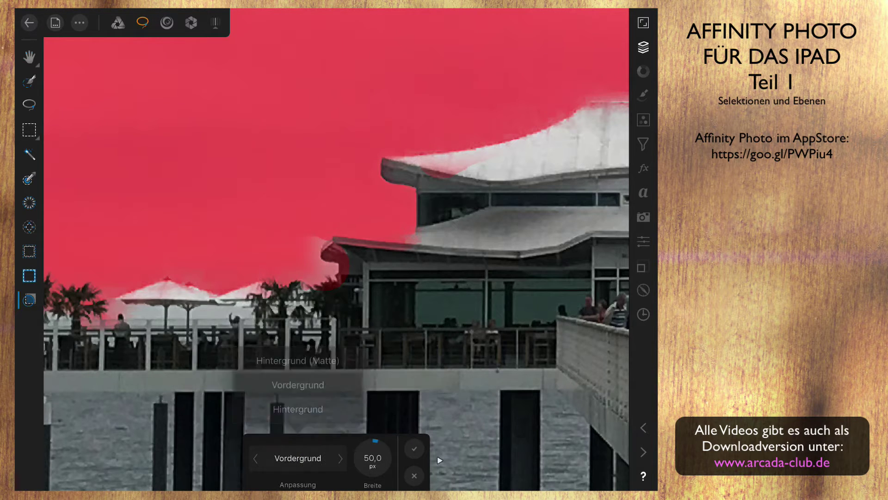
mouse_move(326, 264)
left_mouse_down()
mouse_move(335, 280)
mouse_move(307, 289)
mouse_move(326, 243)
left_mouse_up()
left_click(414, 448)
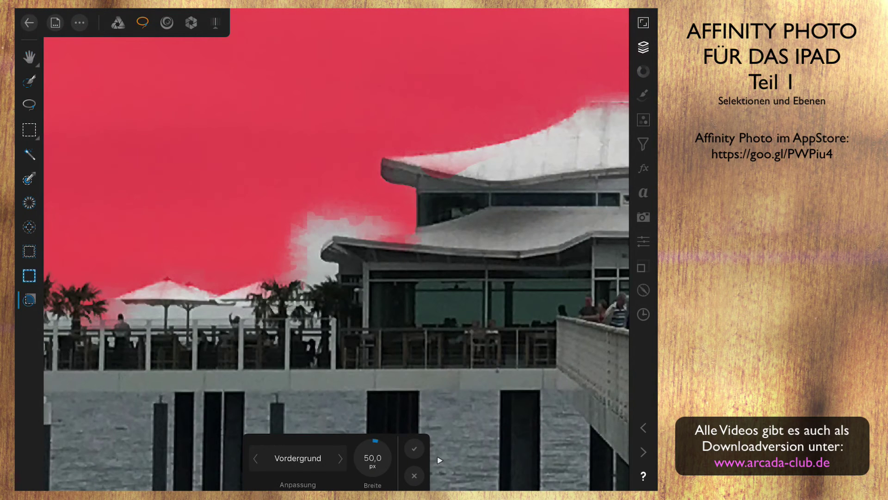
left_click(298, 458)
left_click(295, 360)
mouse_move(403, 235)
left_mouse_down()
mouse_move(365, 208)
mouse_move(324, 206)
mouse_move(291, 218)
mouse_move(282, 255)
left_mouse_up()
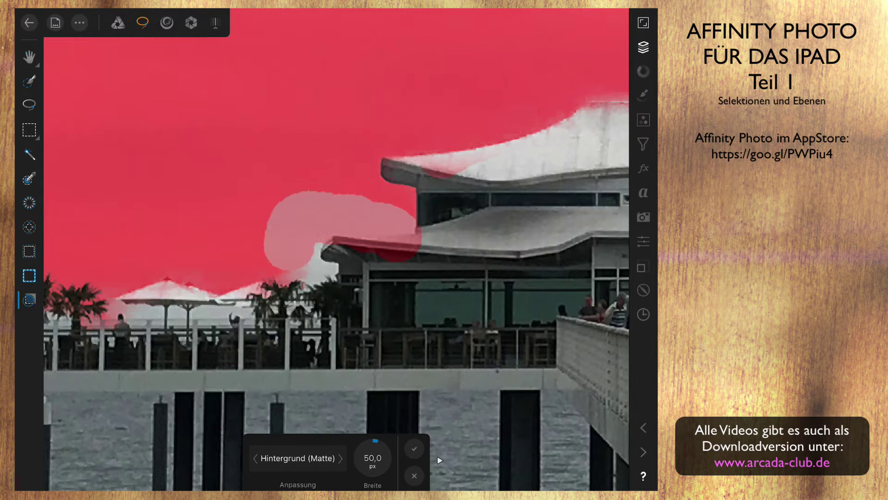
left_click(414, 449)
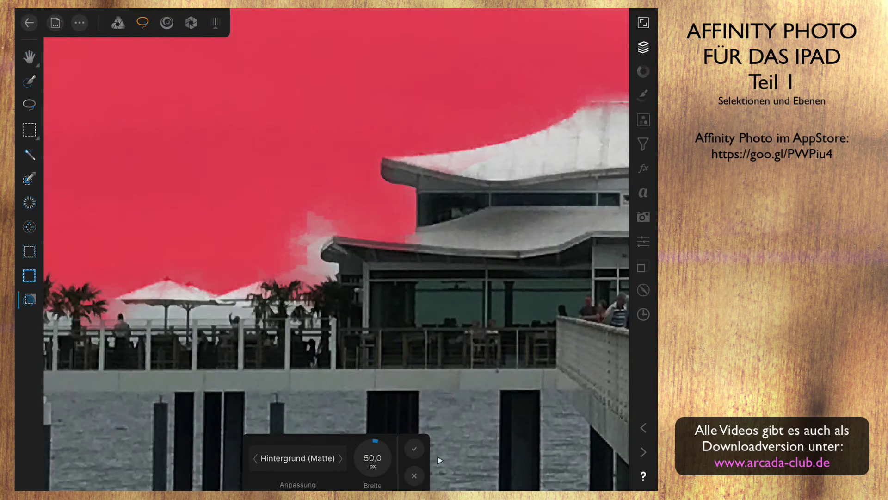
left_click_drag(342, 218, 291, 217)
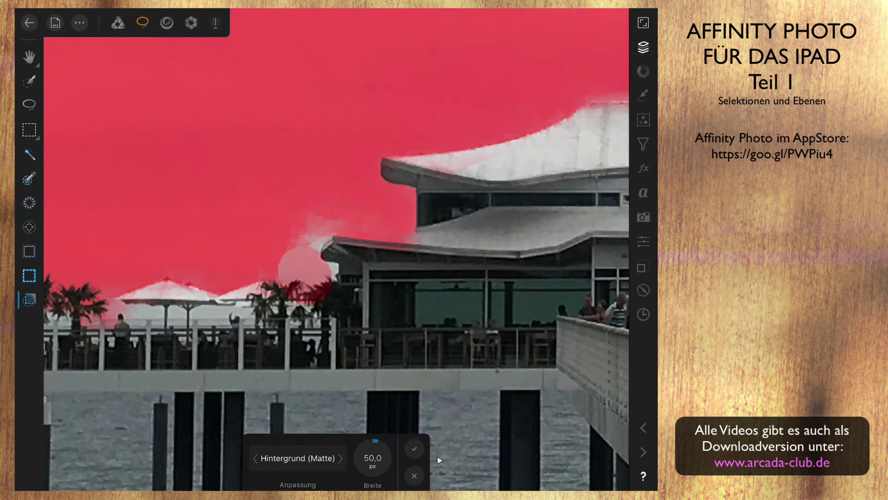
left_click_drag(304, 269, 298, 221)
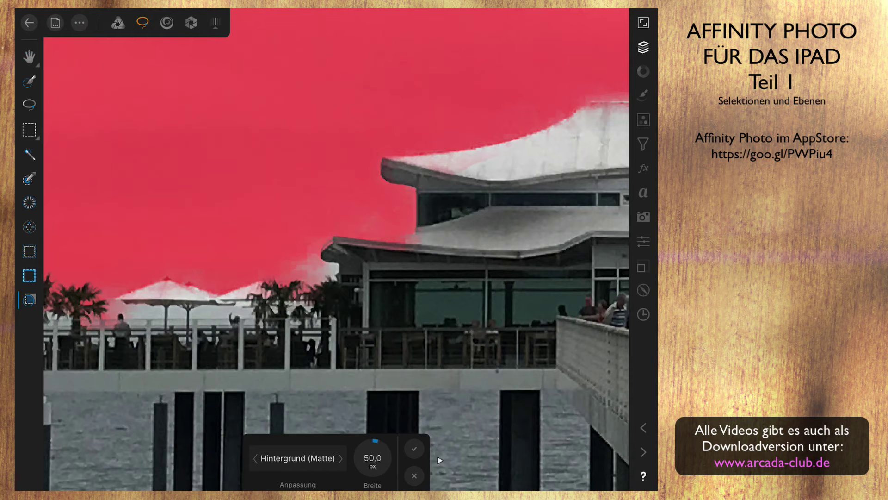
Pan across the image to check the whole refined mask
scroll(336, 250, "right", 3)
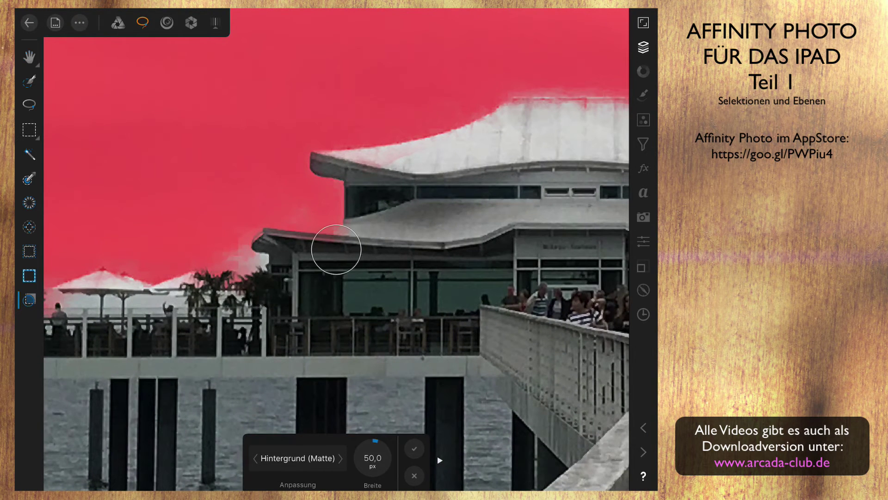
scroll(336, 249, "right", 5)
scroll(336, 250, "right", 5)
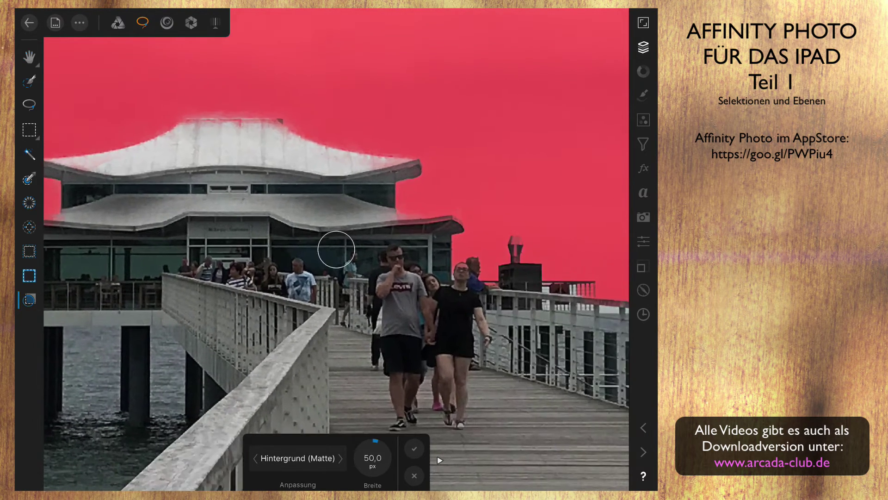
scroll(337, 249, "right", 2)
scroll(336, 250, "down", 5)
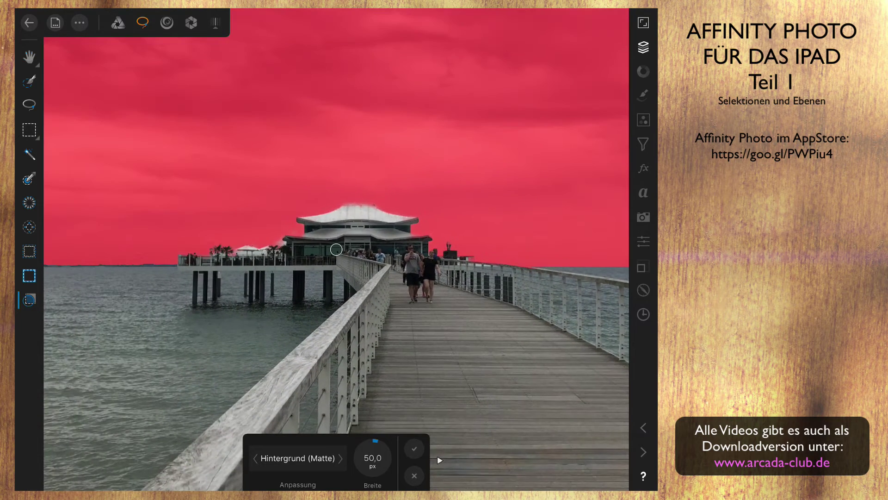
scroll(336, 250, "down", 3)
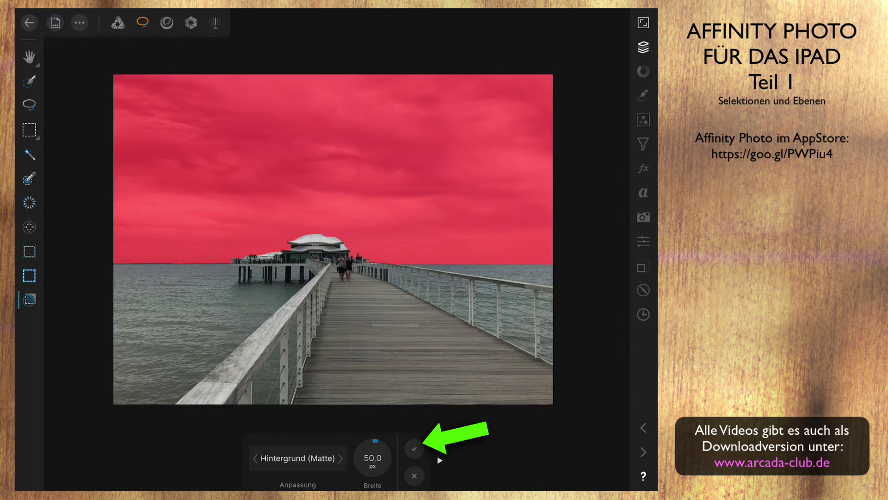
Apply the refined selection and invert it with Auswahl umkehren so the grey sky is selected
left_click(414, 448)
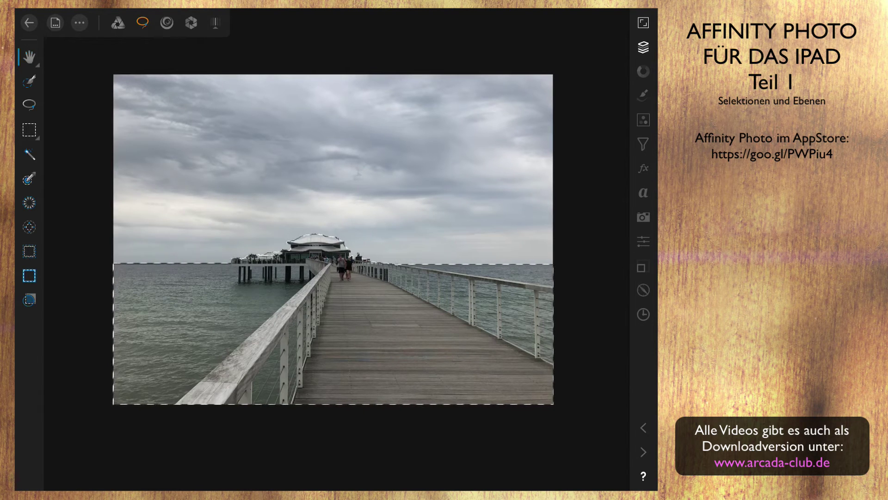
left_click(395, 157)
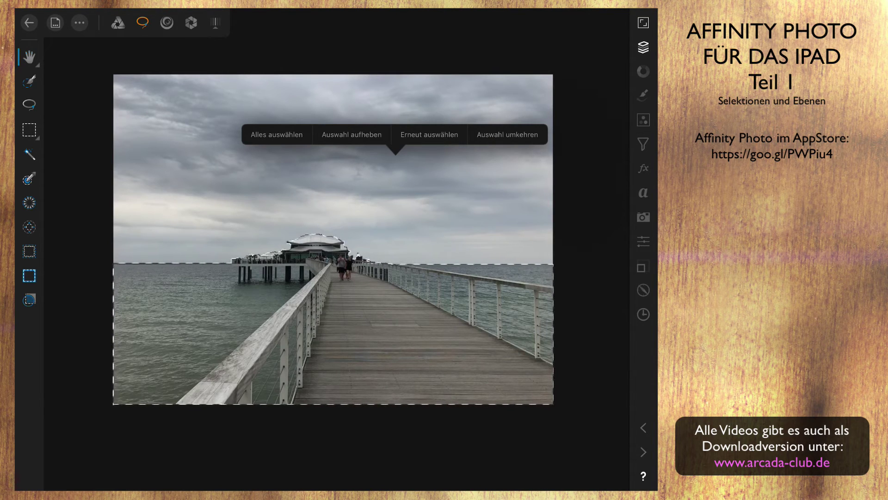
left_click(507, 135)
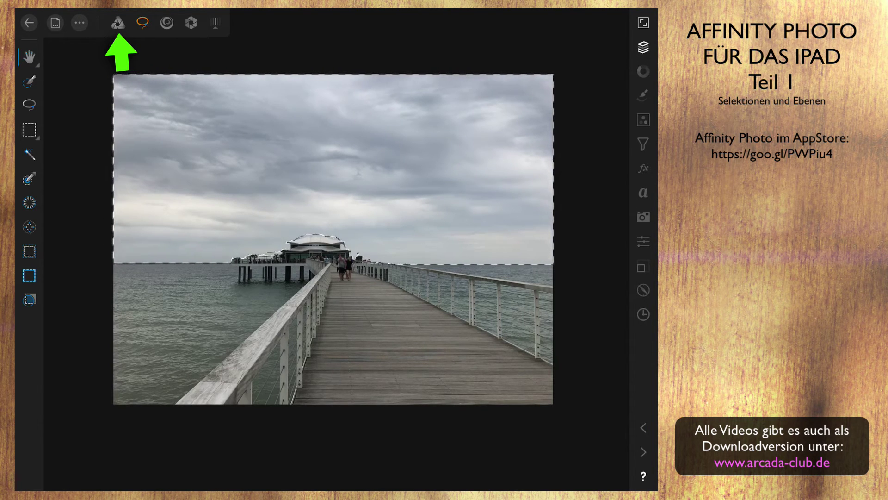
In the Photo persona, delete the selected grey sky with Löschen, then clear the selection
left_click(118, 22)
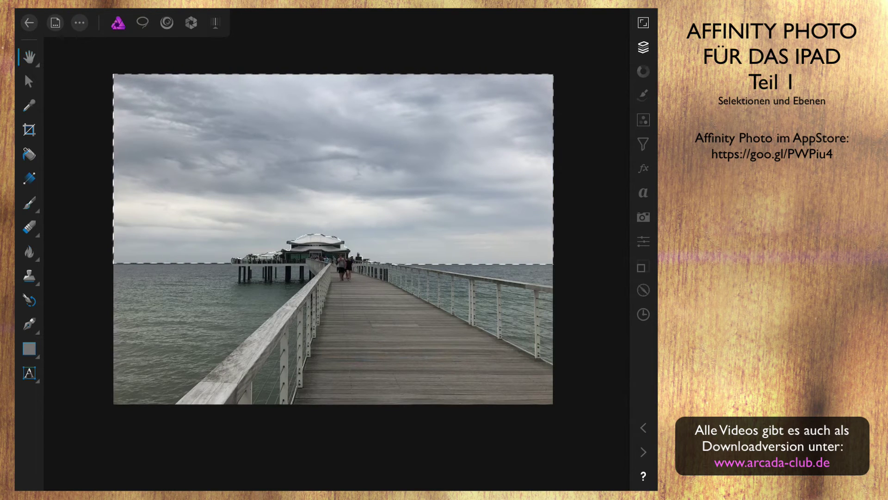
left_click(447, 178)
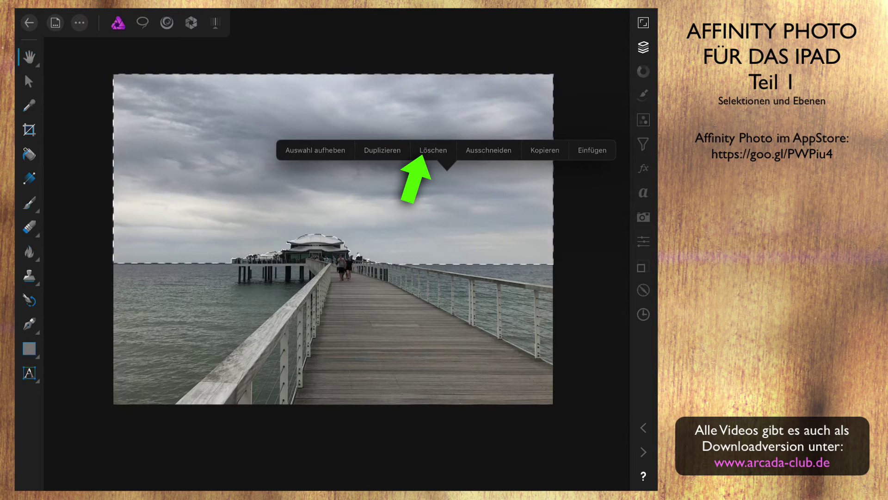
left_click(433, 150)
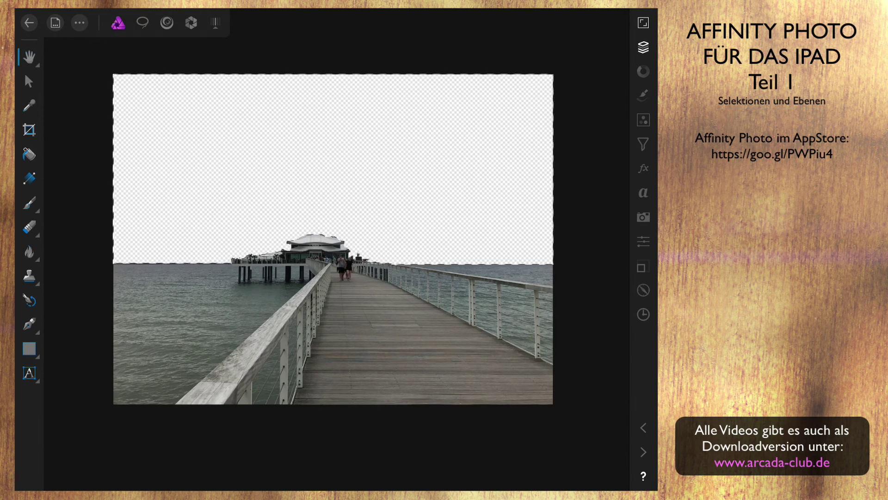
left_click(461, 183)
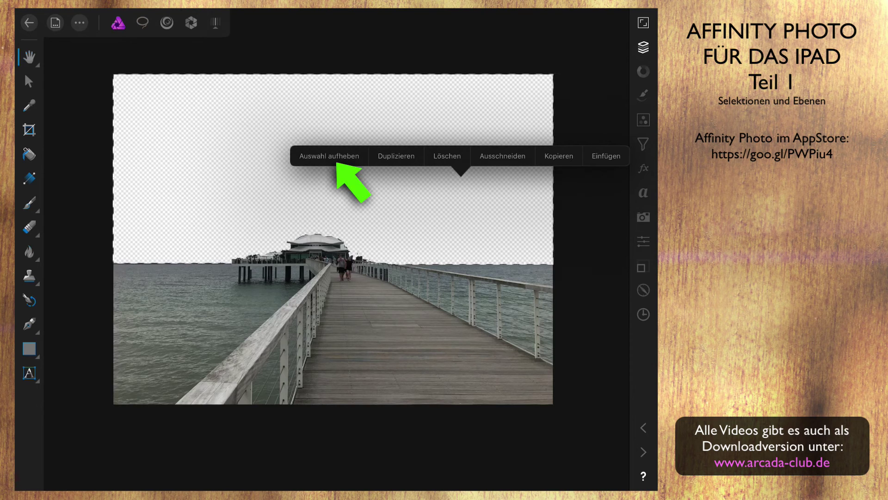
left_click(329, 155)
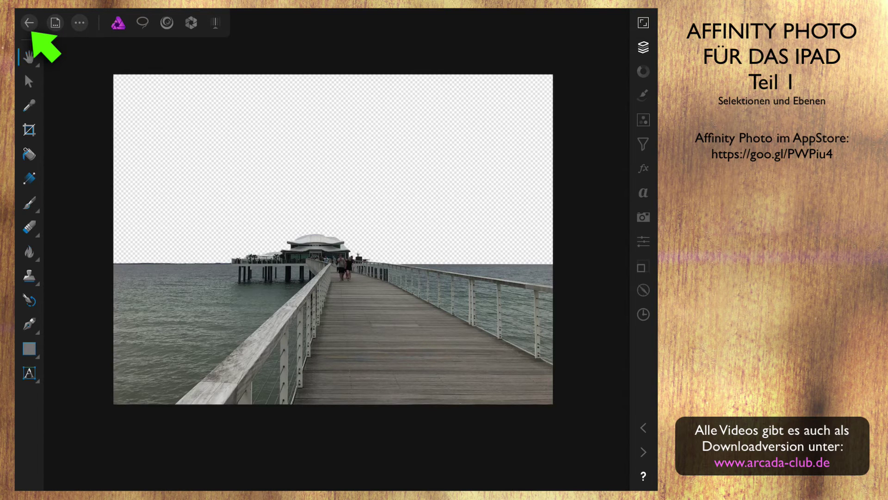
Leave the pier document with its transparent sky and go back to the gallery
left_click(29, 23)
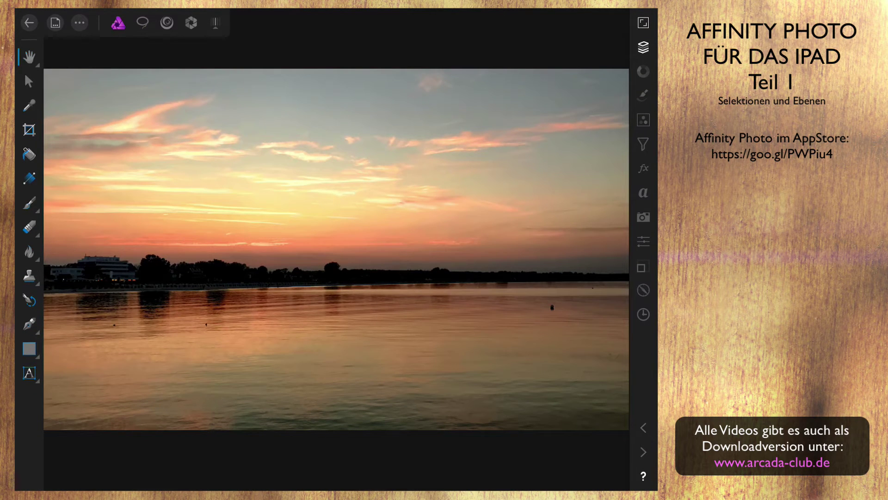
Copy the whole sunset photo with Kopieren and return to the gallery
left_click(444, 219)
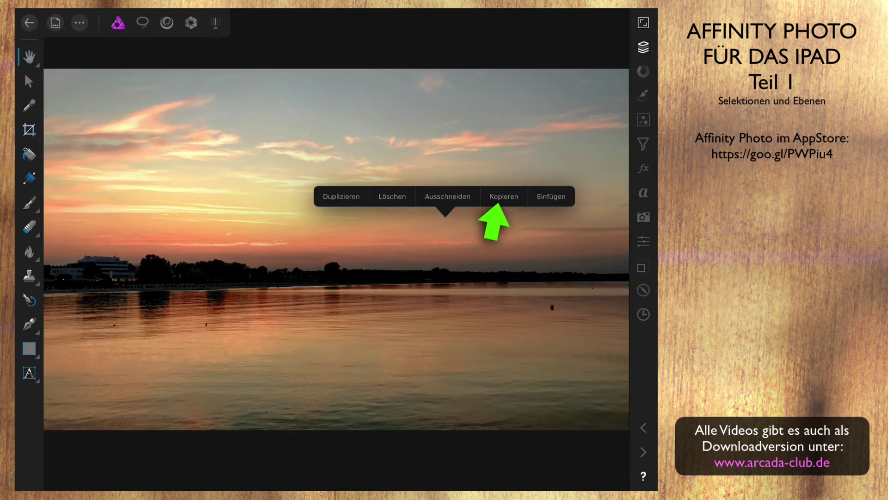
left_click(504, 197)
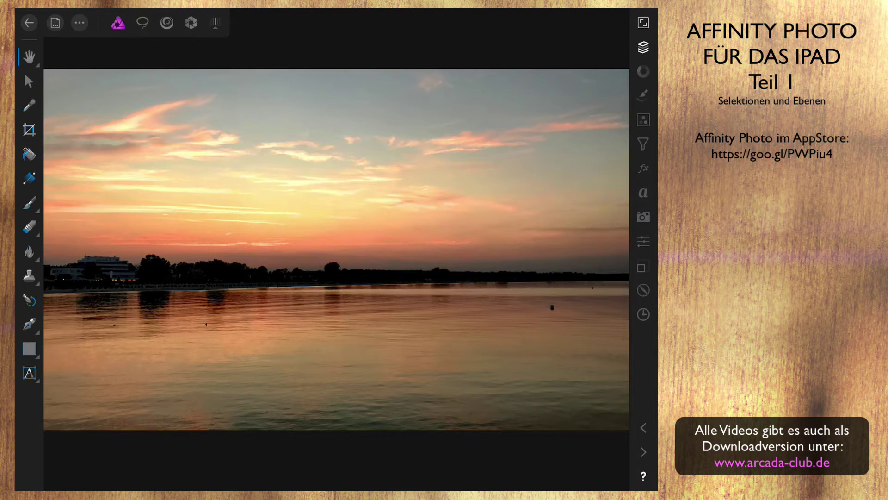
left_click(29, 23)
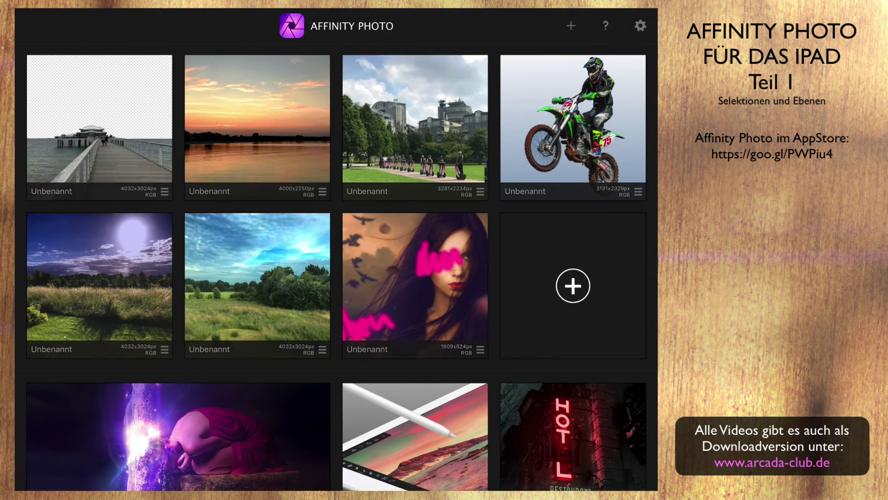
Reopen the pier document and paste the copied sunset photo with Einfügen
left_click(99, 117)
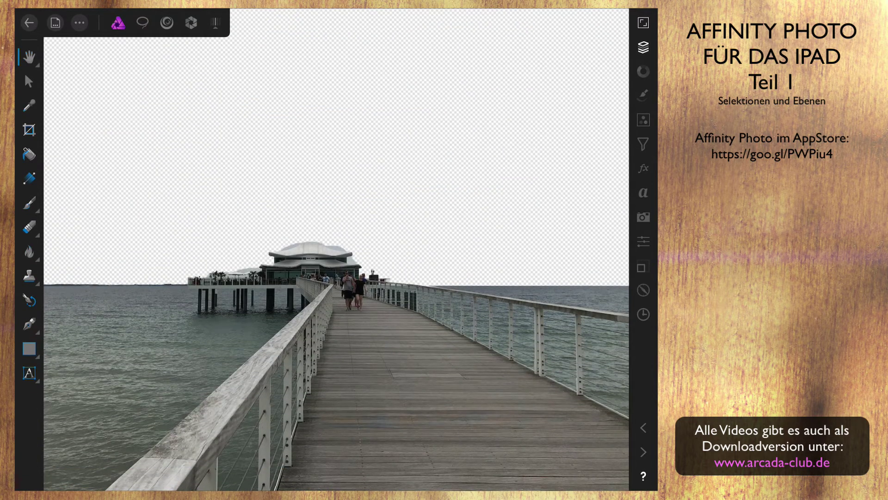
left_click(464, 171)
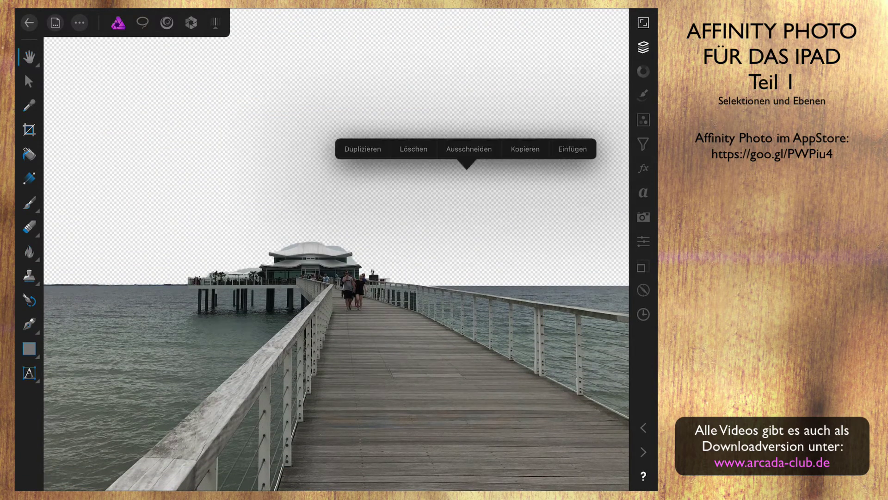
left_click(573, 149)
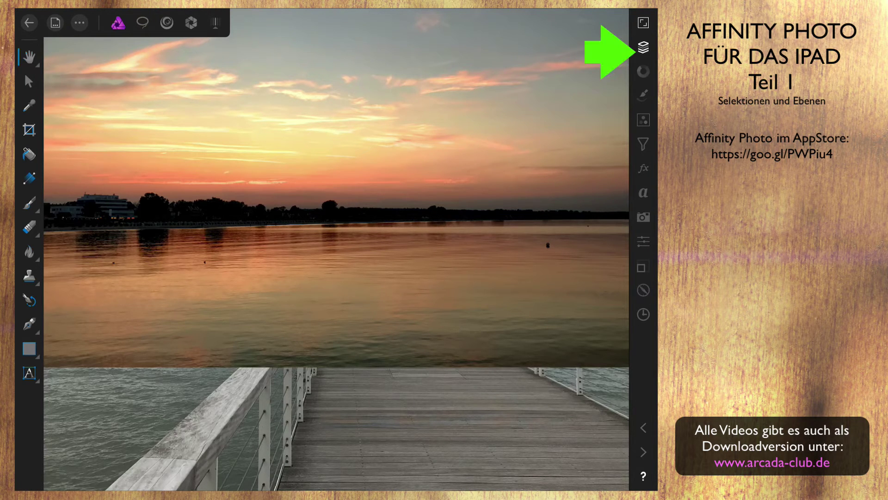
In the Ebenen panel, drag the sunset Hintergrund layer beneath the pier layer
left_click(643, 47)
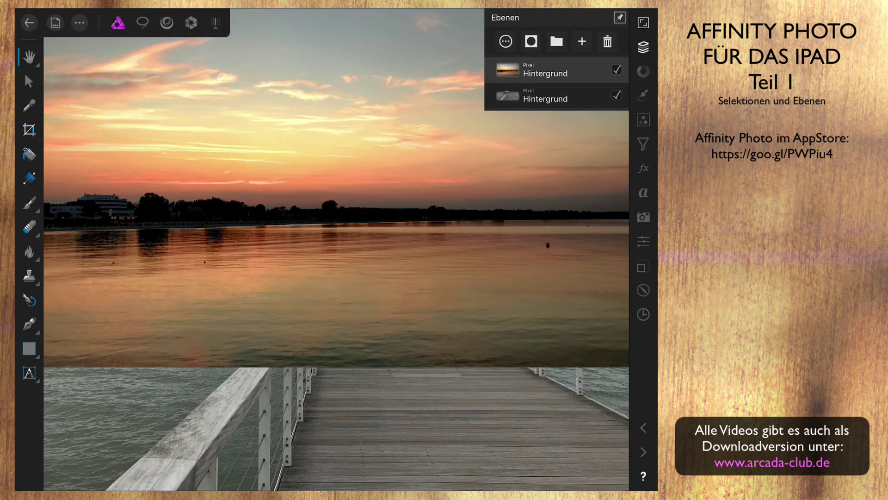
left_click_drag(546, 70, 546, 97)
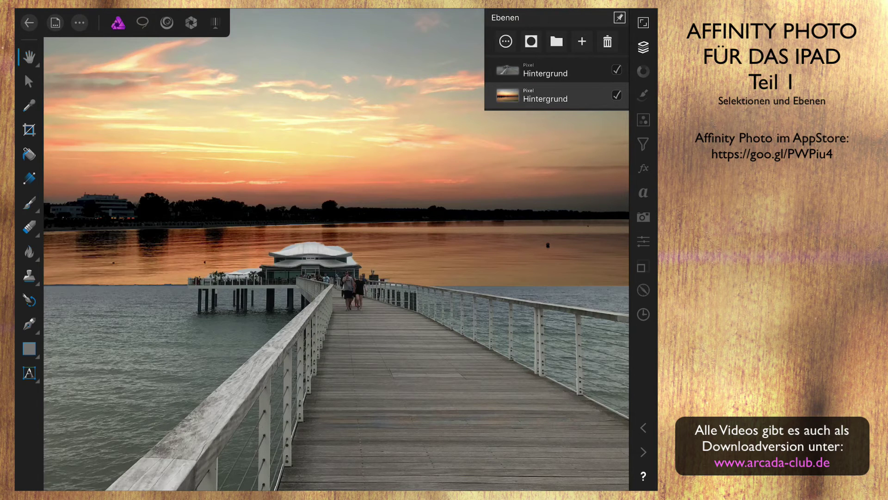
With the Move tool, shift the sunset layer up-left and enlarge it to cover the sky
scroll(306, 236, "down", 3)
scroll(306, 236, "down", 2)
scroll(306, 235, "down", 2)
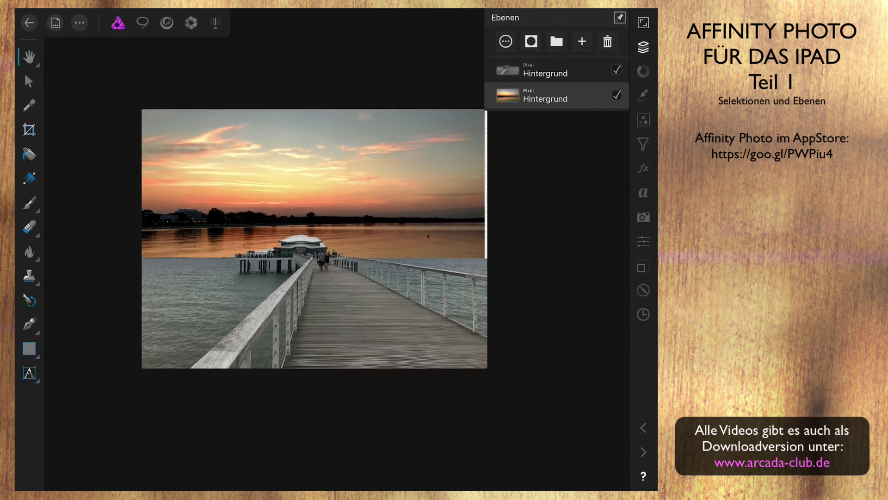
scroll(306, 235, "down", 1)
scroll(306, 235, "down", 2)
scroll(313, 238, "down", 1)
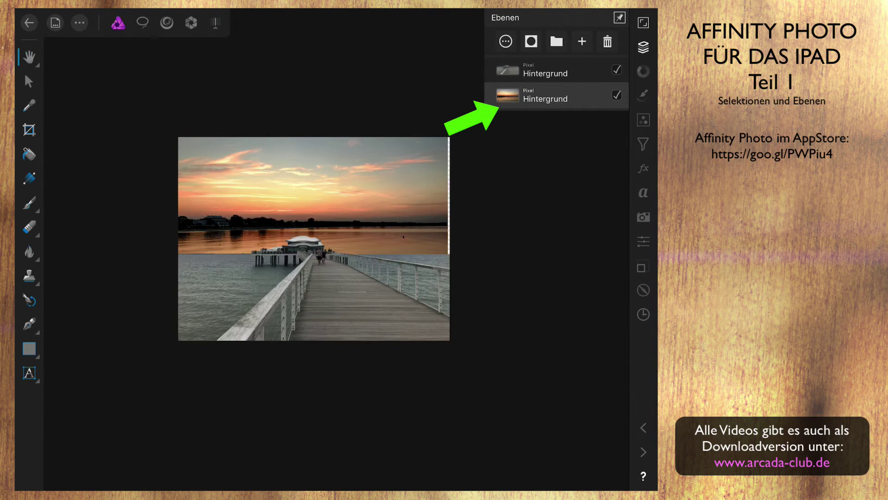
left_click(29, 81)
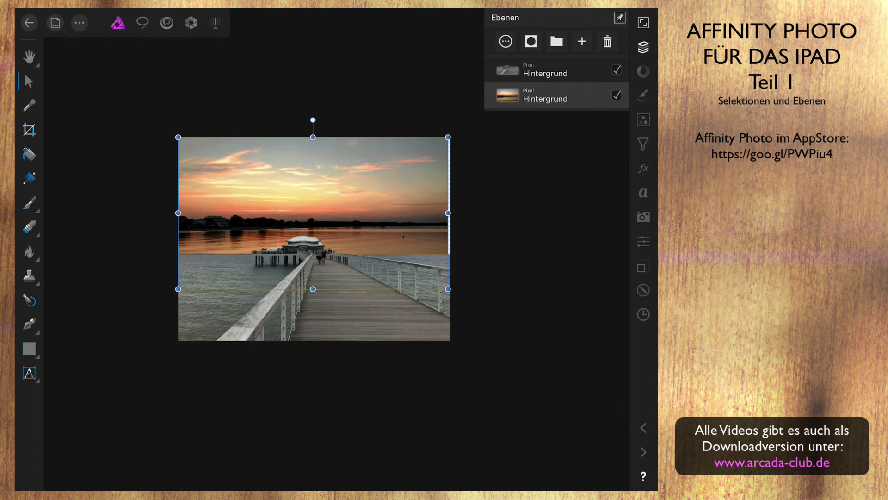
left_click_drag(447, 289, 611, 381)
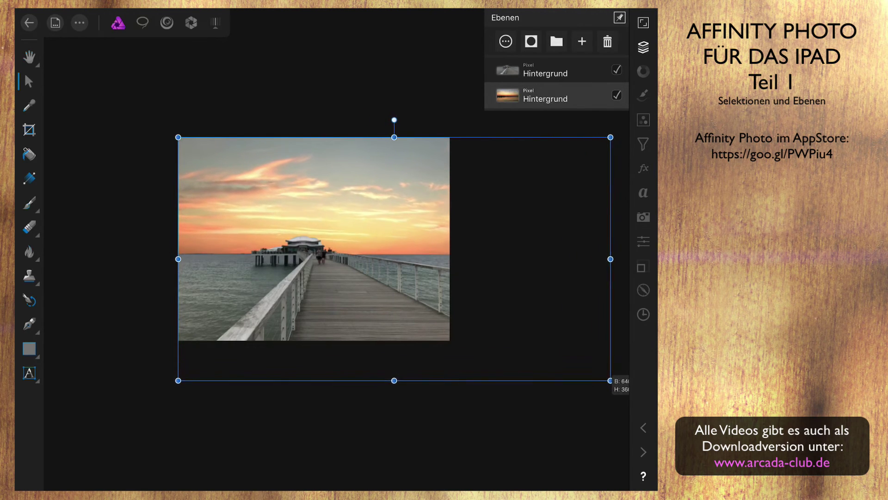
left_click_drag(394, 259, 339, 254)
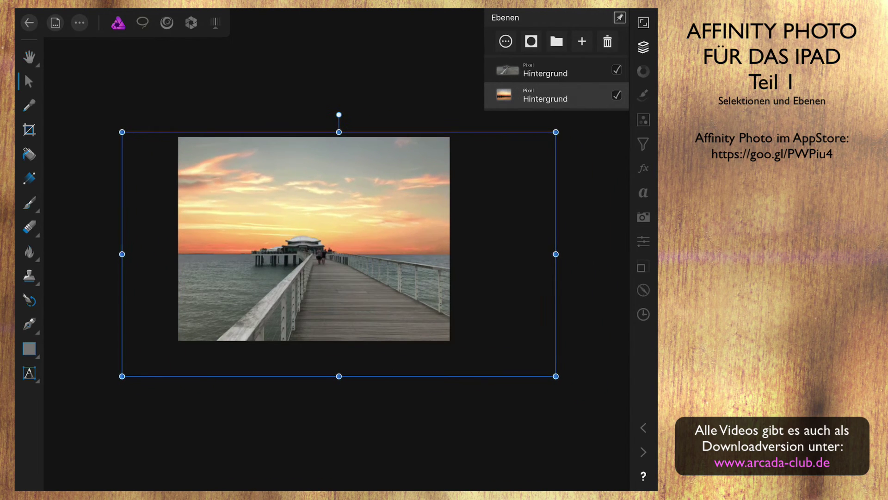
left_click_drag(556, 376, 576, 387)
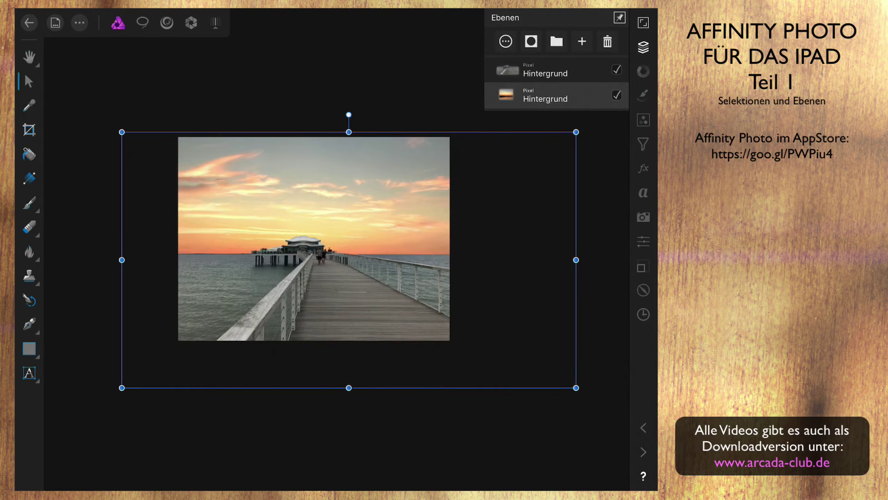
left_click_drag(338, 259, 332, 253)
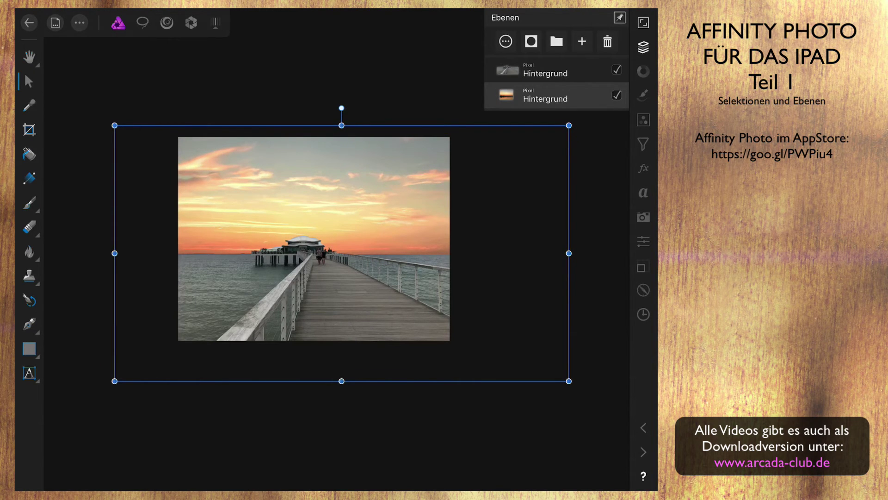
Switch to the Hand tool and zoom in on the finished composite
key("h")
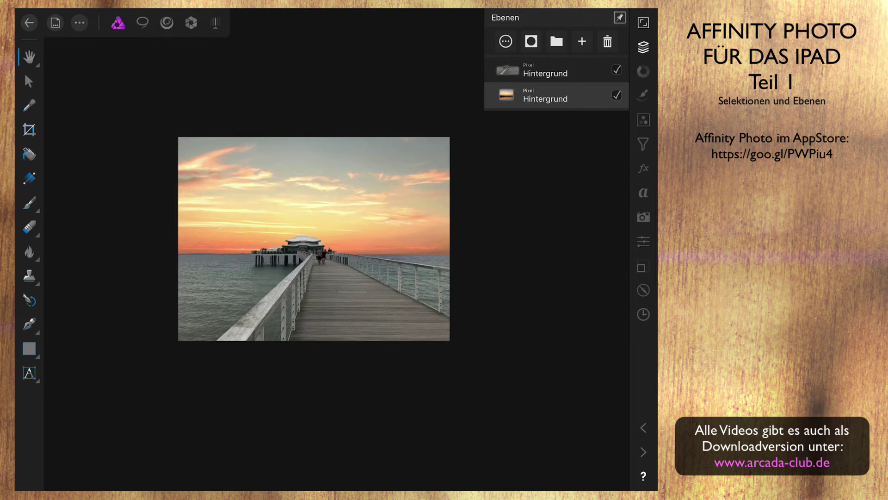
scroll(314, 239, "up", 3)
scroll(319, 236, "up", 3)
scroll(324, 235, "up", 1)
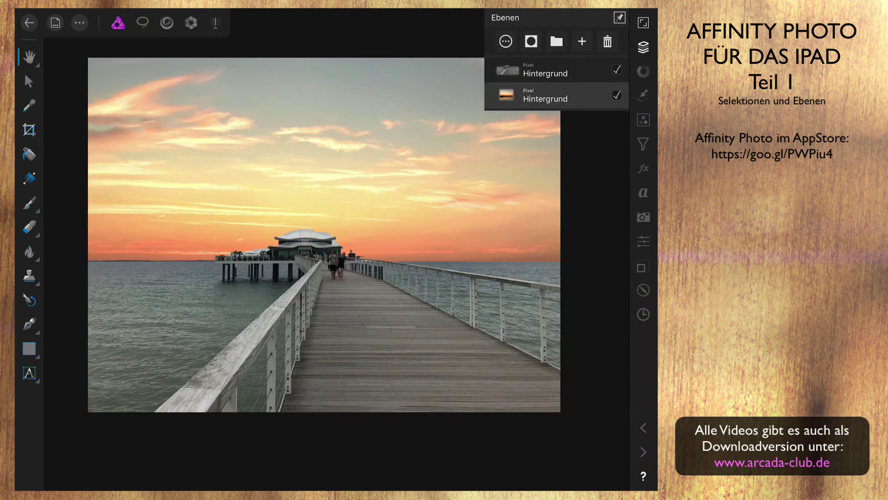
Add a Gradationskurven (Curves) adjustment from the Anpassungen studio to the pier photo
left_click(643, 119)
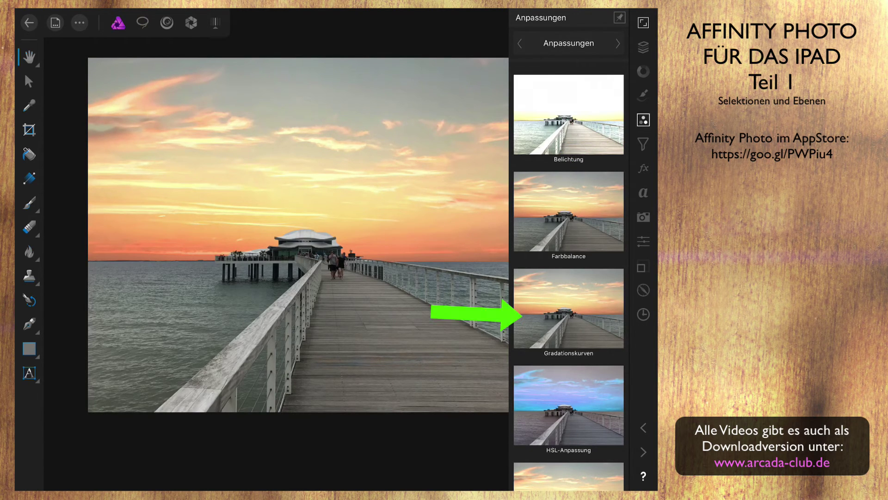
left_click(569, 308)
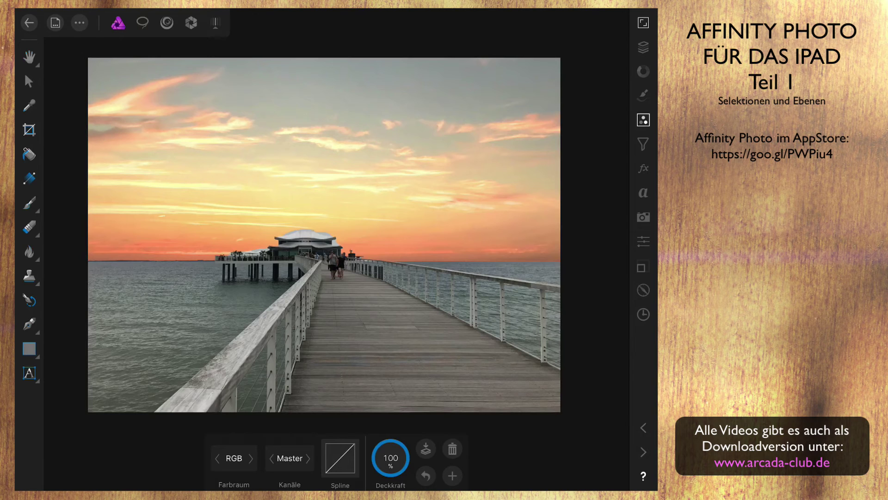
Select the Rot channel and lift its curve midtones to give the pier a pink tint
left_click(308, 458)
left_click(290, 458)
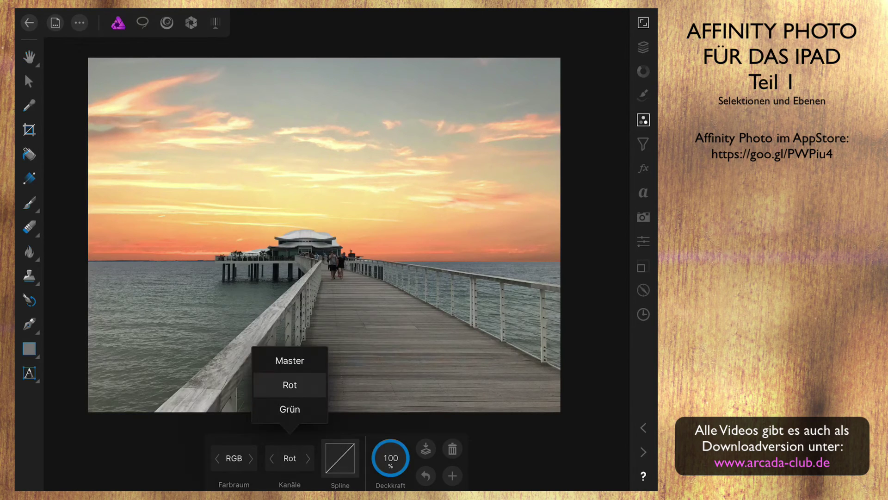
left_click(290, 384)
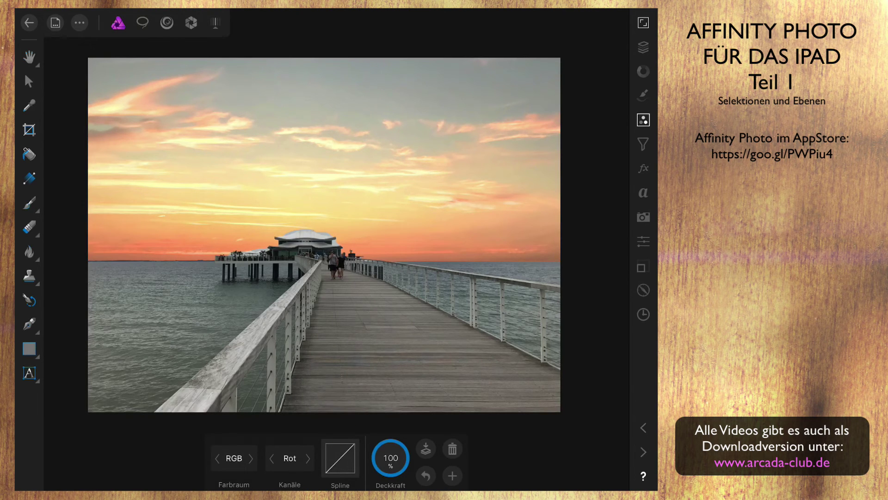
left_click(340, 458)
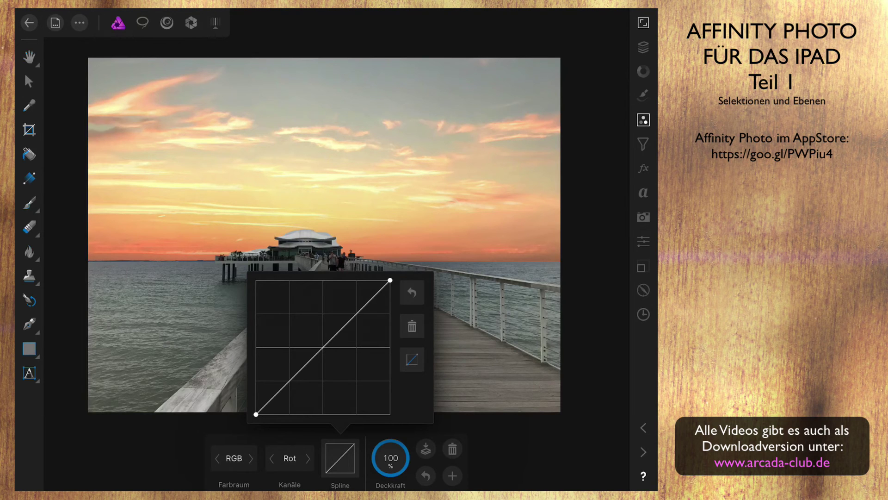
mouse_move(323, 347)
left_mouse_down()
mouse_move(311, 329)
mouse_move(312, 337)
mouse_move(320, 331)
mouse_move(315, 339)
left_mouse_up()
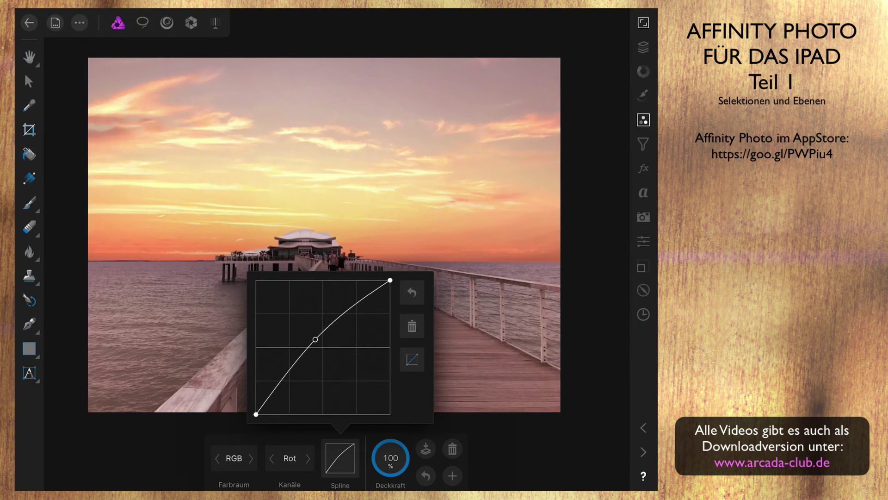
left_click(340, 457)
left_click(289, 458)
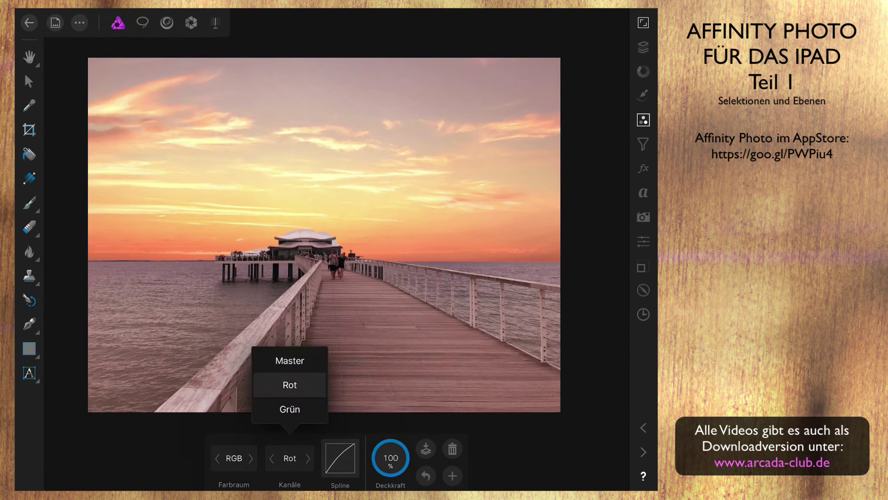
scroll(290, 385, "down", 1)
scroll(290, 384, "down", 1)
Pull the Blau channel curve down to warm the photo
left_click(290, 384)
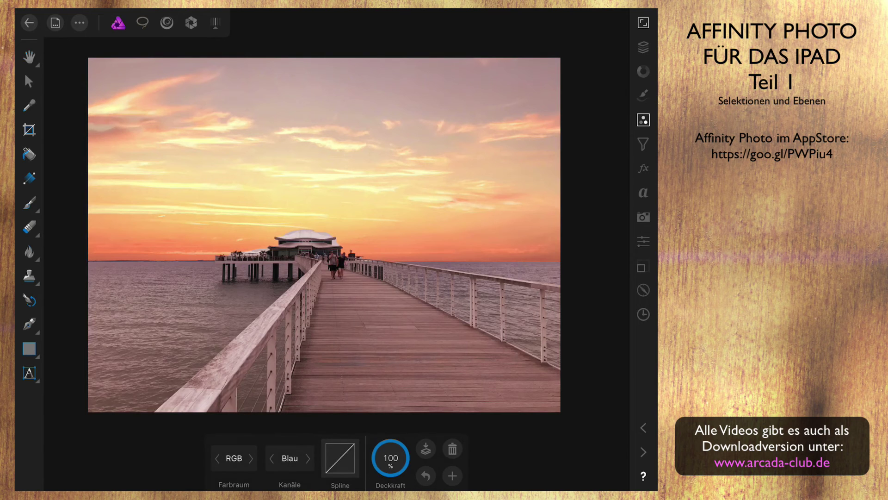
left_click(340, 457)
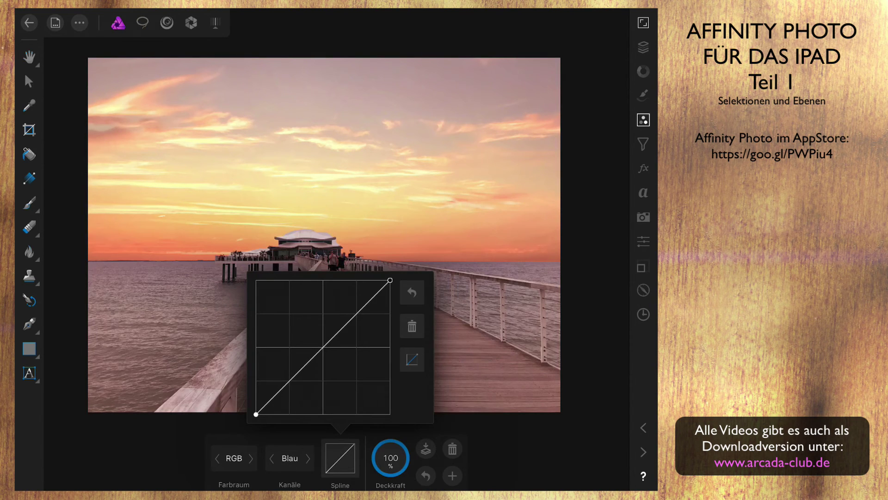
left_click_drag(323, 347, 323, 357)
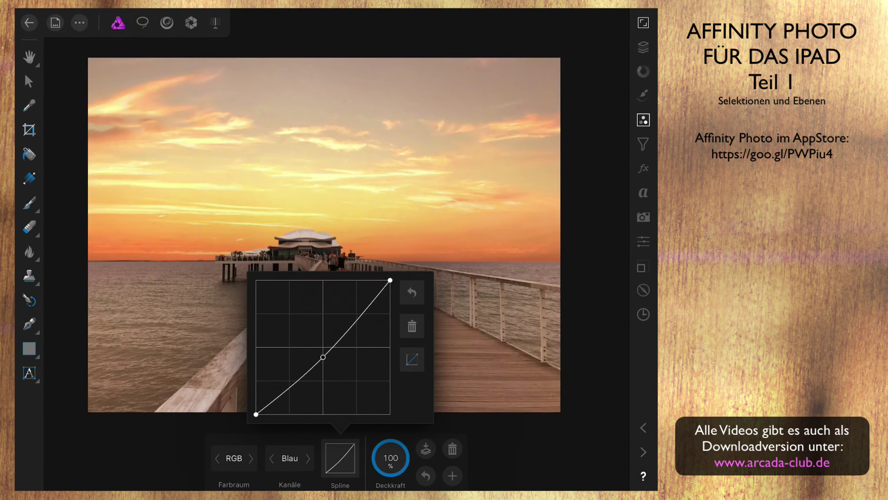
left_click(340, 457)
Bend the Grün channel curve toward magenta, easing it back slightly
left_click(290, 458)
left_click(289, 360)
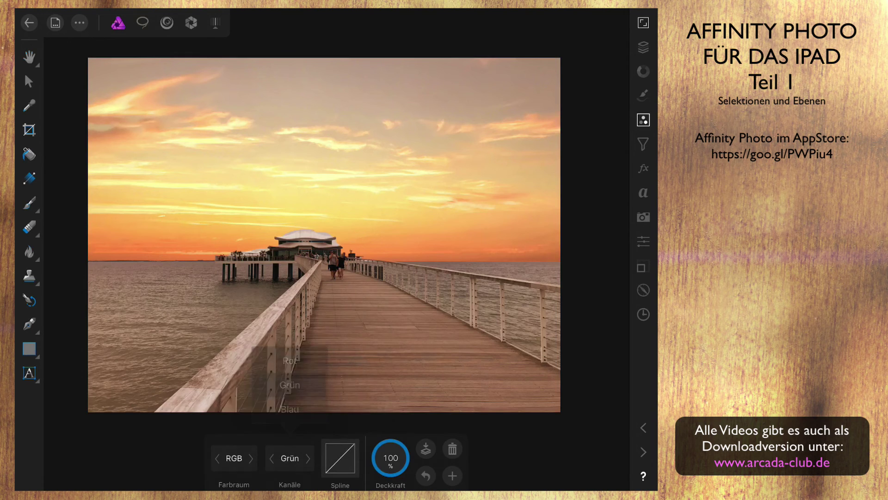
left_click(340, 457)
left_click_drag(323, 345, 332, 346)
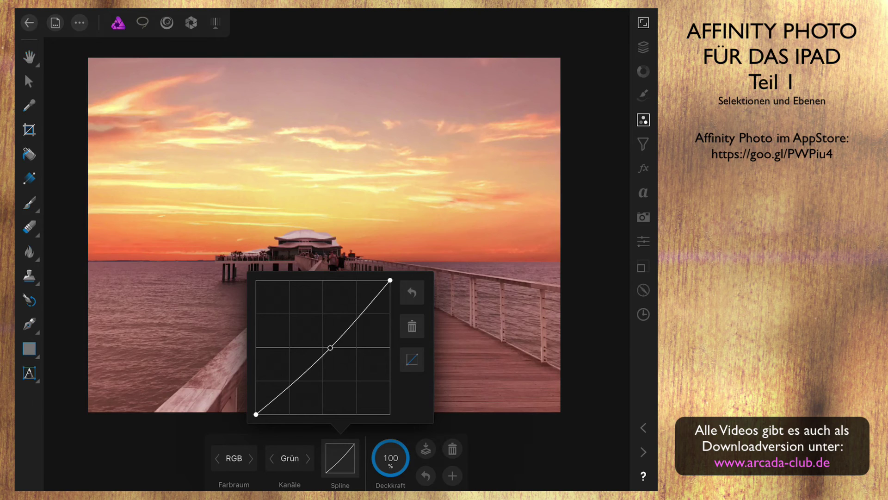
left_click_drag(330, 347, 329, 349)
left_click(340, 458)
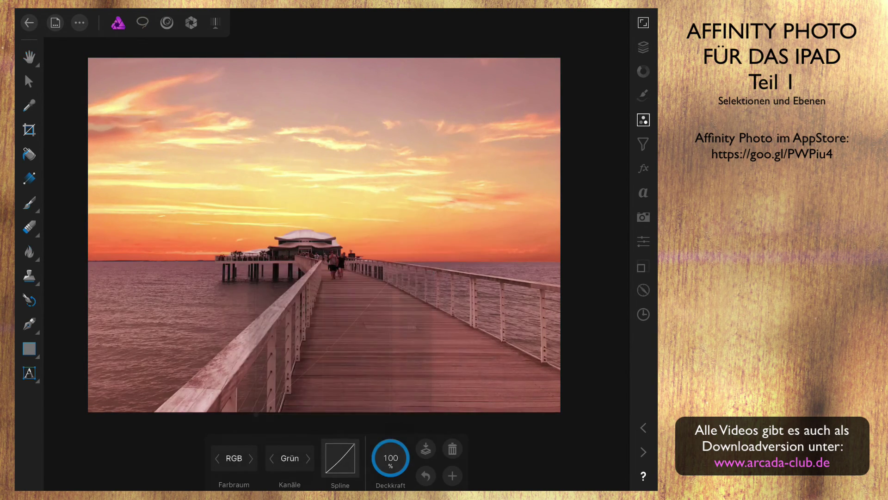
Raise the Rot curve further for a stronger red, then close the document to the gallery
left_click(290, 457)
left_click(287, 359)
left_click(340, 458)
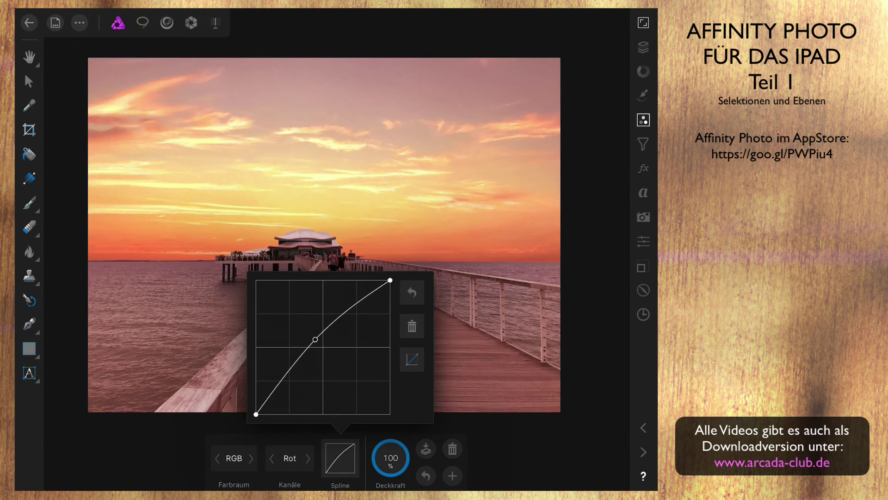
left_click_drag(323, 345, 296, 349)
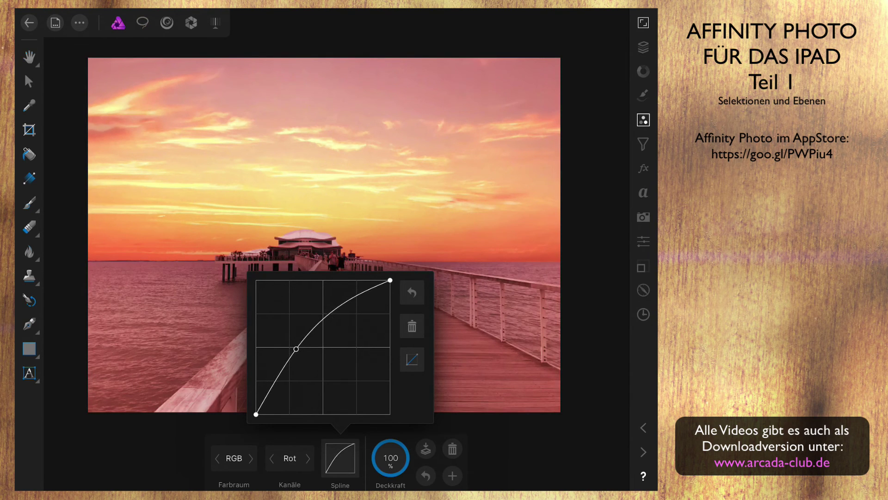
left_click(340, 458)
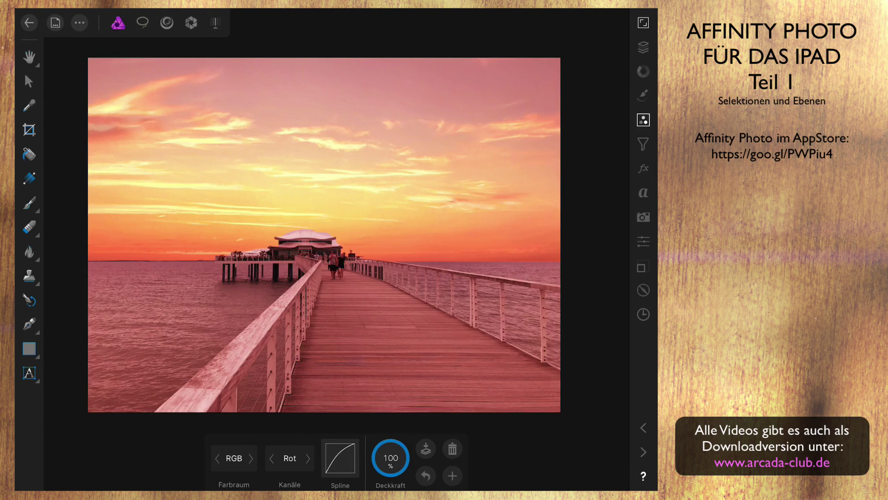
left_click(30, 22)
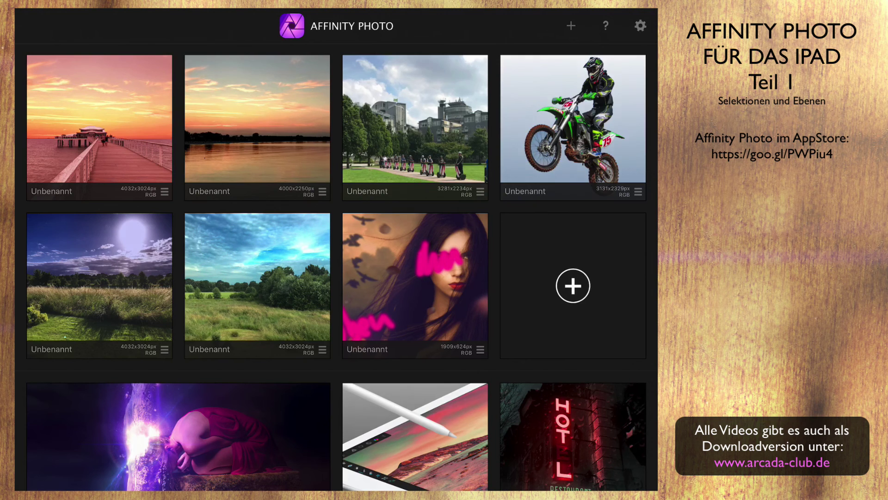
Reopen the pink-tinted pier sunset document from the gallery
left_click(99, 118)
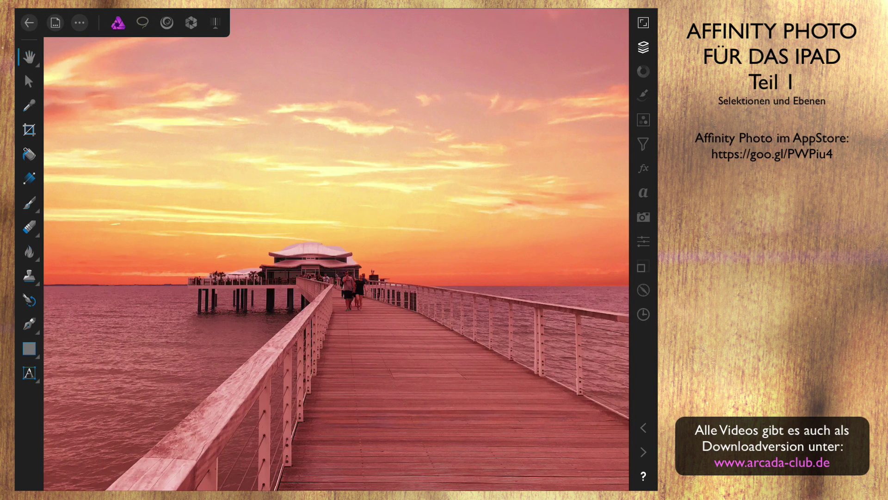
left_click(643, 314)
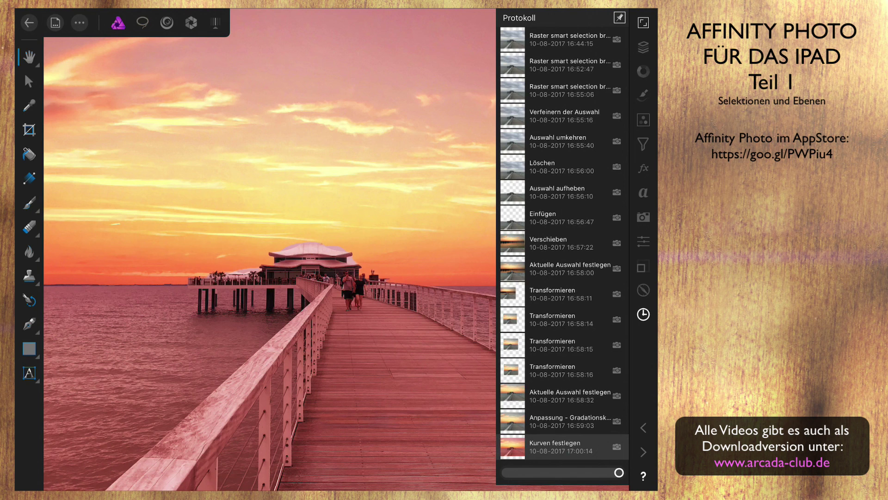
left_click_drag(618, 472, 512, 472)
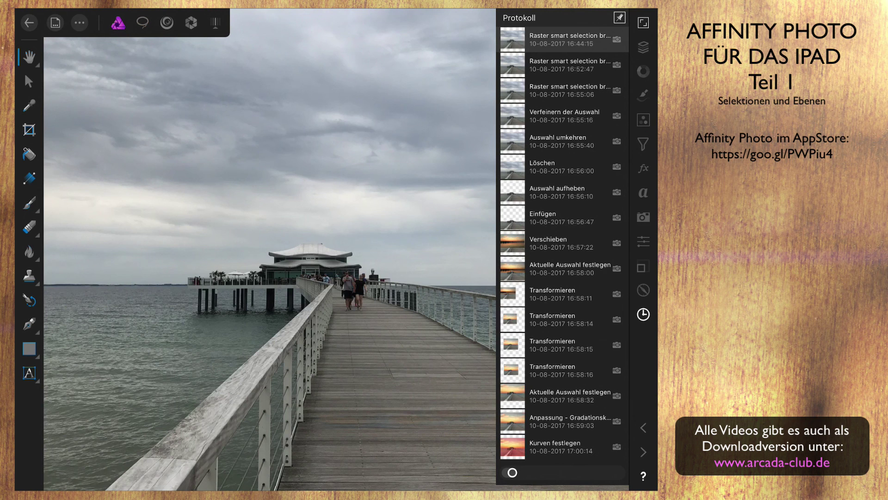
left_click_drag(512, 472, 619, 472)
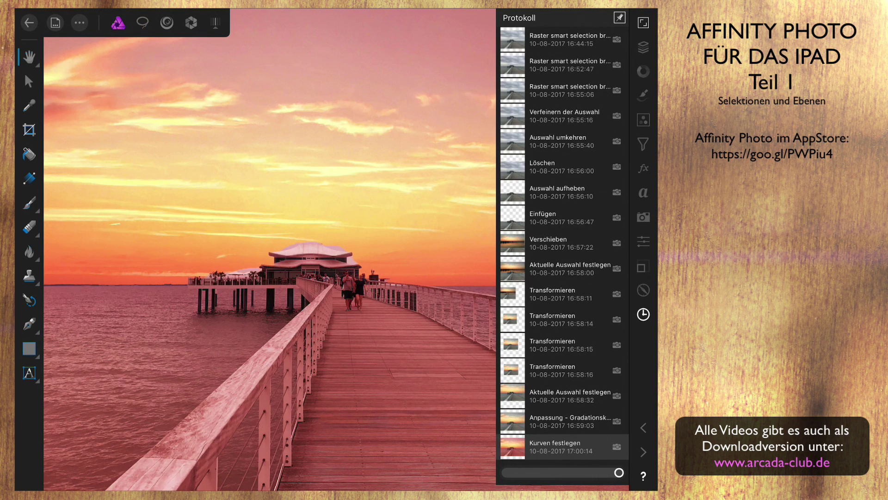
left_click(643, 314)
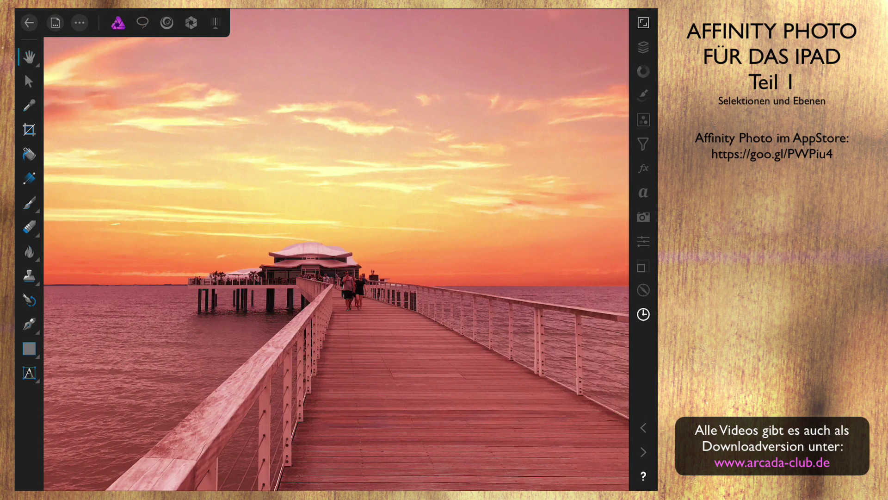